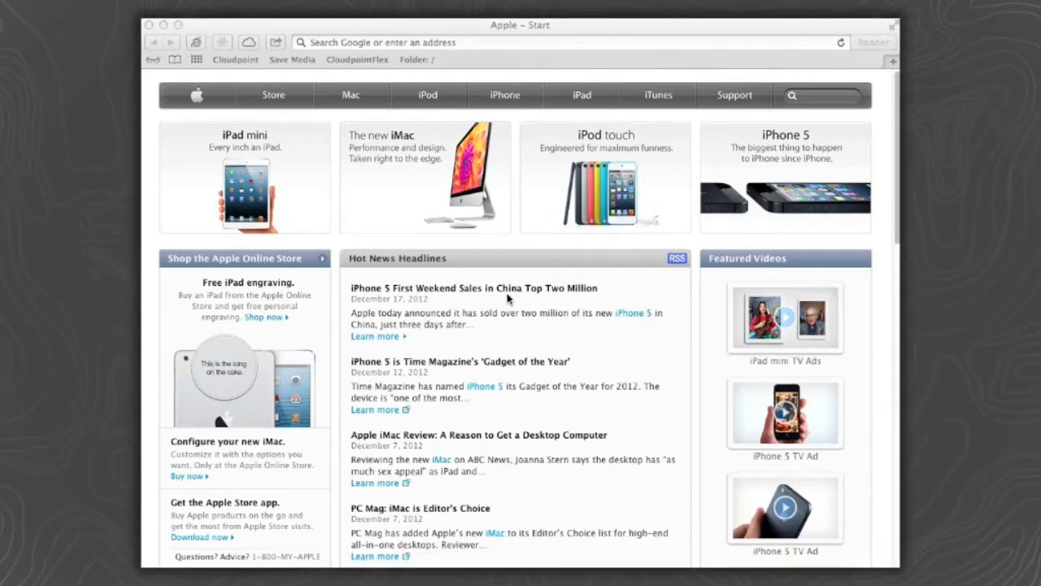
Enter ArcGIS.com in Safari's address bar.
click(314, 42)
text(ArcGIS.com)
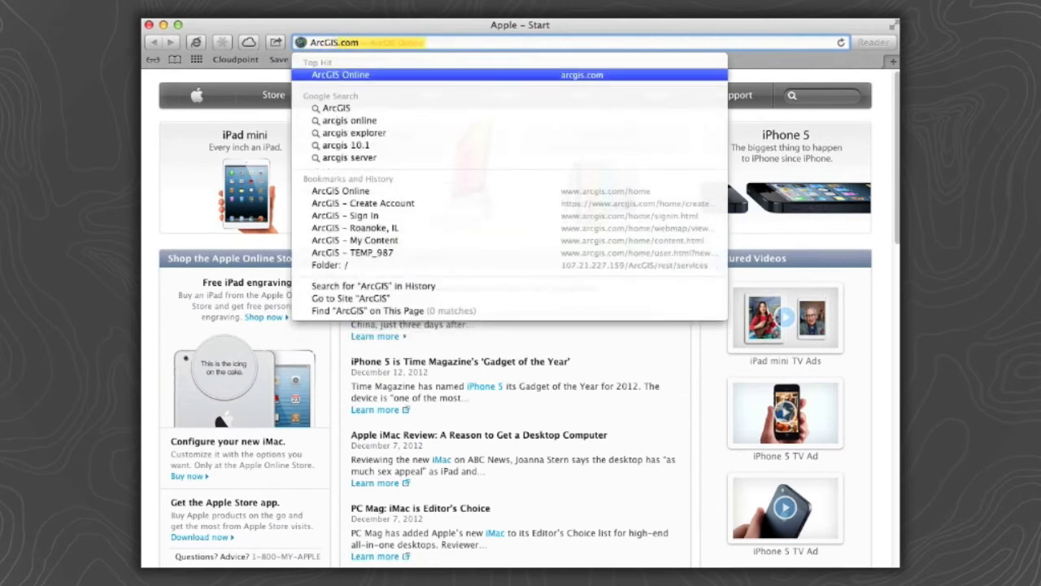
Load ArcGIS.com and follow the Home link through to the ArcGIS Online sign-in page.
key(Return)
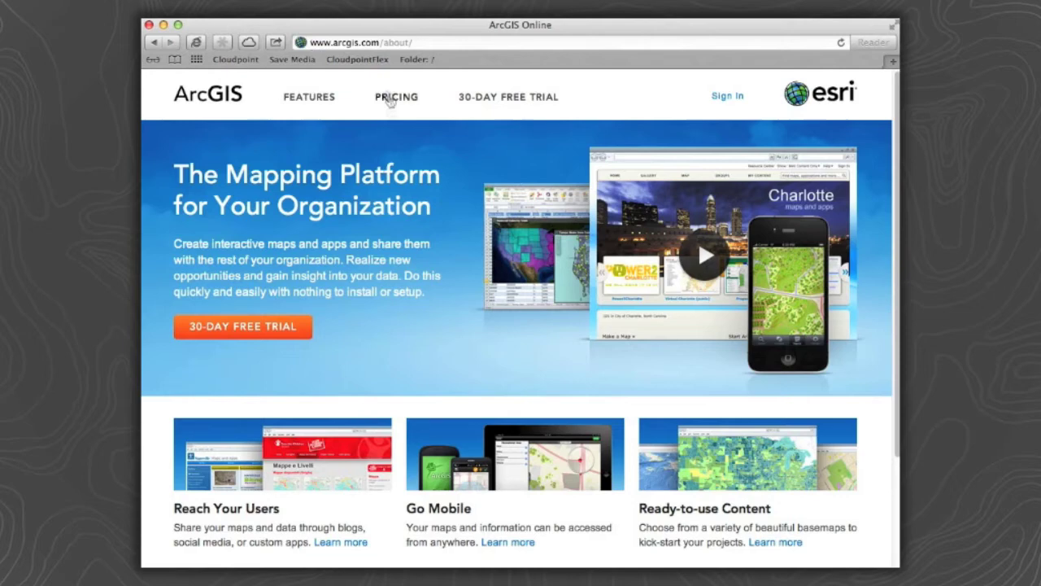
scroll(893, 210, down, 3)
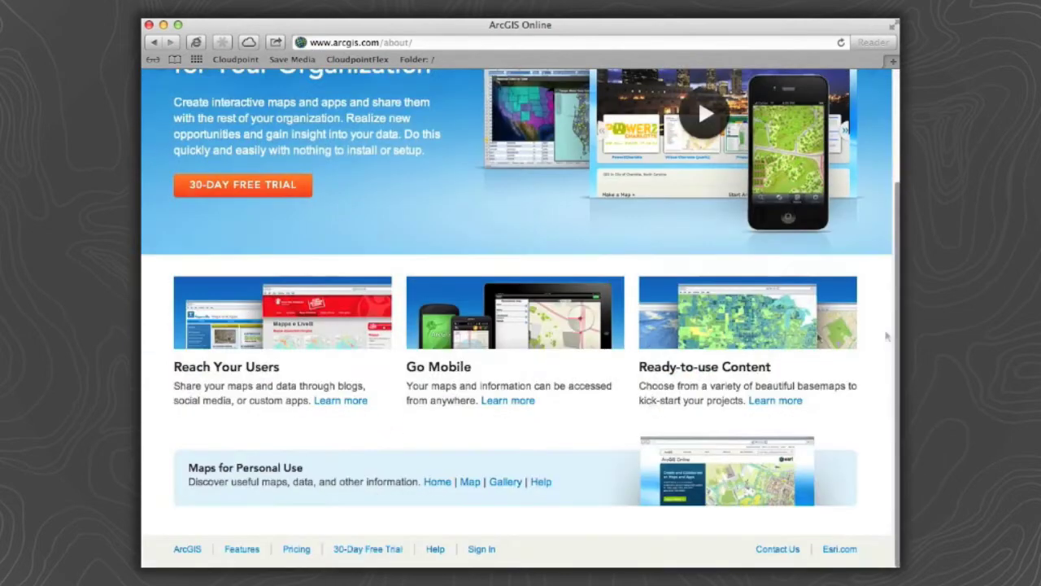
click(437, 482)
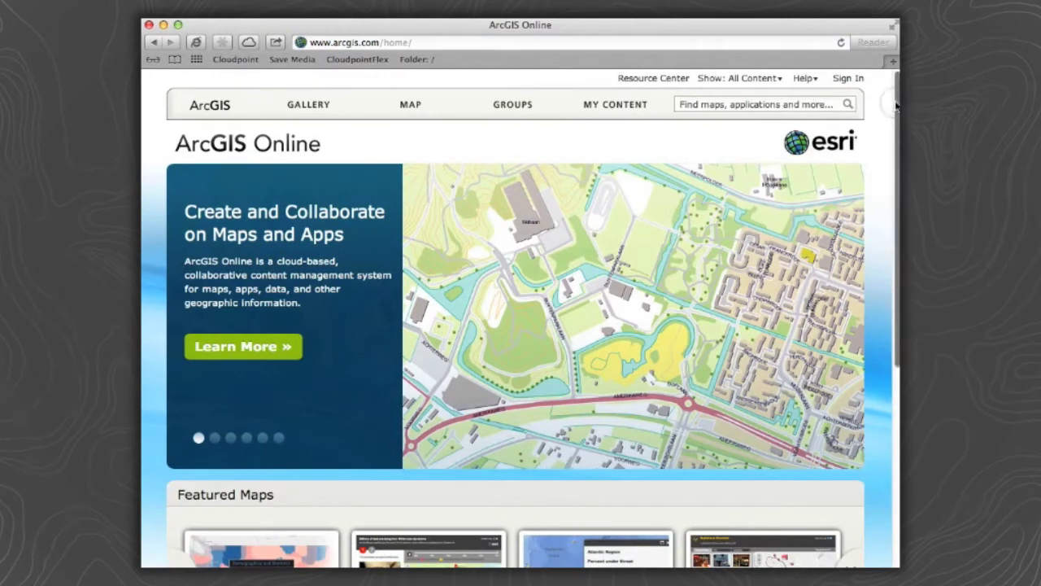
scroll(382, 325, down, 5)
click(235, 480)
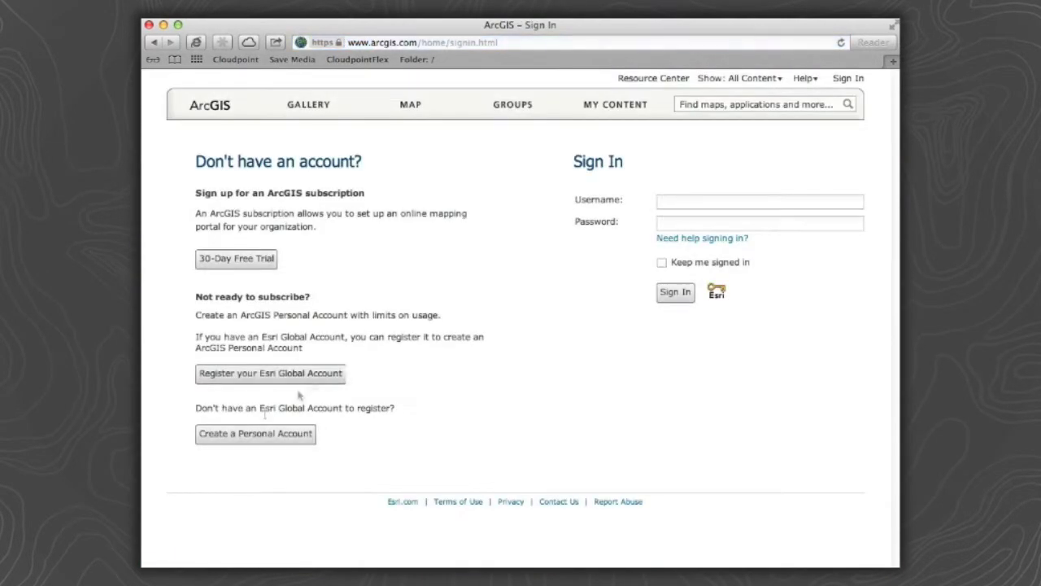
Fill in the Create a Personal Account form, accept the Terms of Use, and submit it.
click(255, 436)
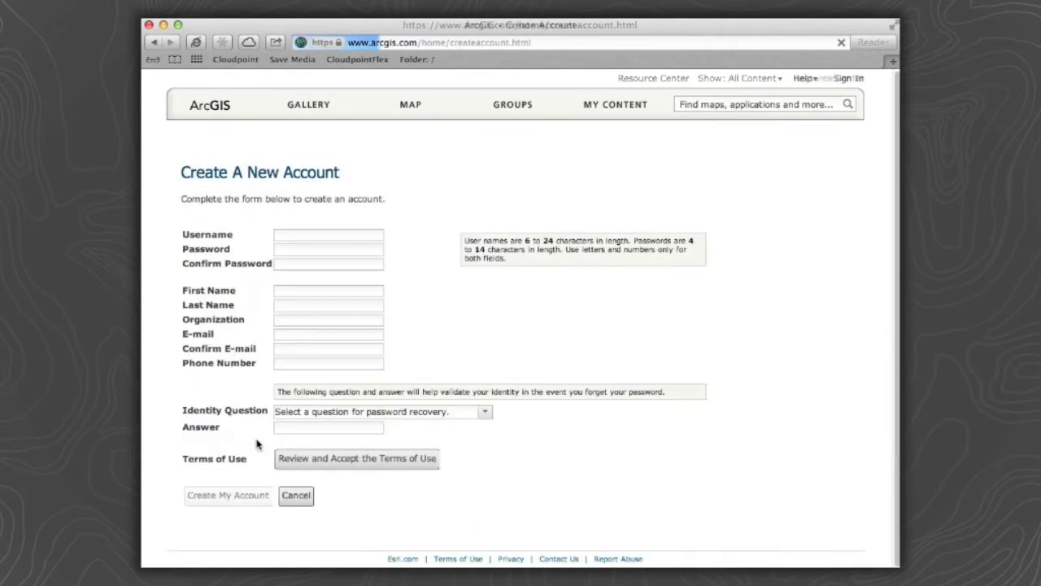
click(279, 235)
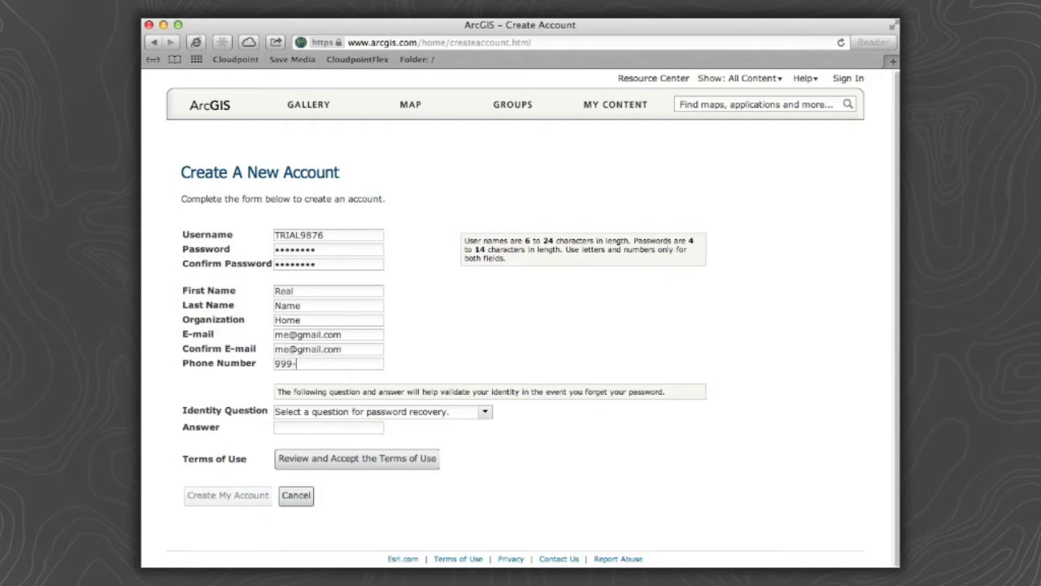
click(333, 461)
scroll(521, 325, down, 15)
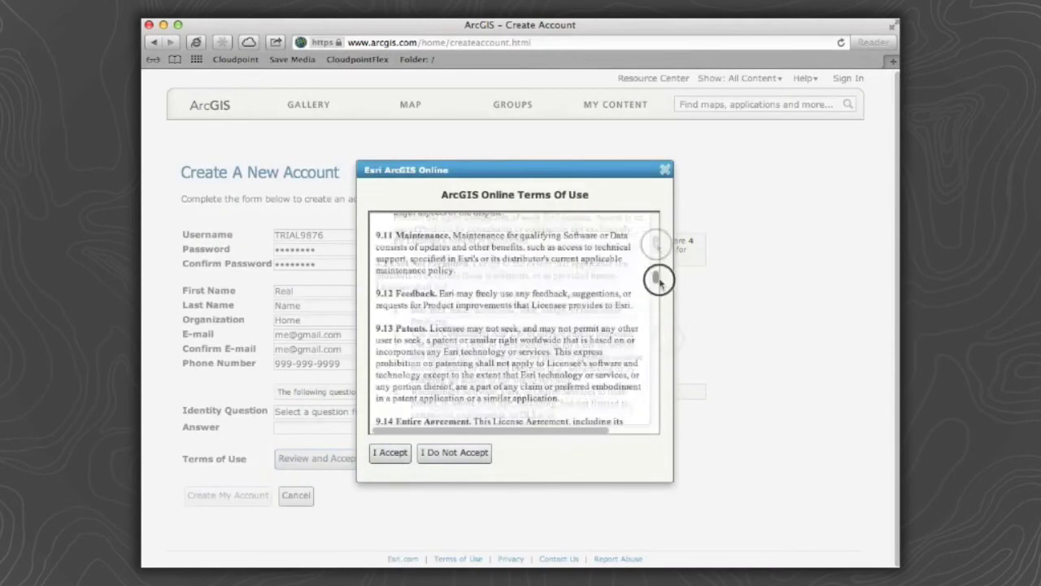
click(392, 454)
click(237, 497)
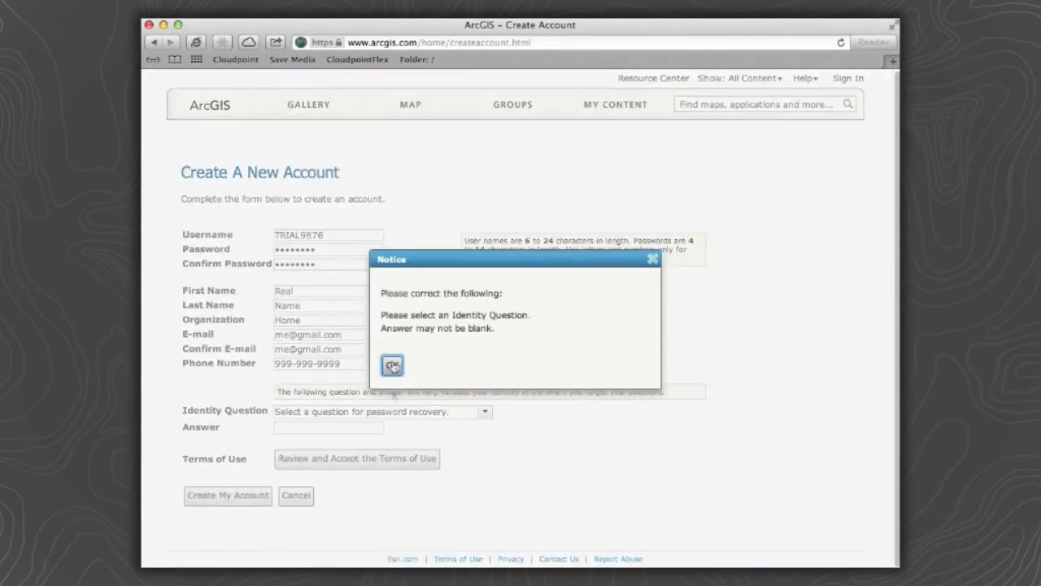
click(392, 365)
Choose the birth-city identity question, re-accept the Terms of Use, and submit the completed form.
click(493, 414)
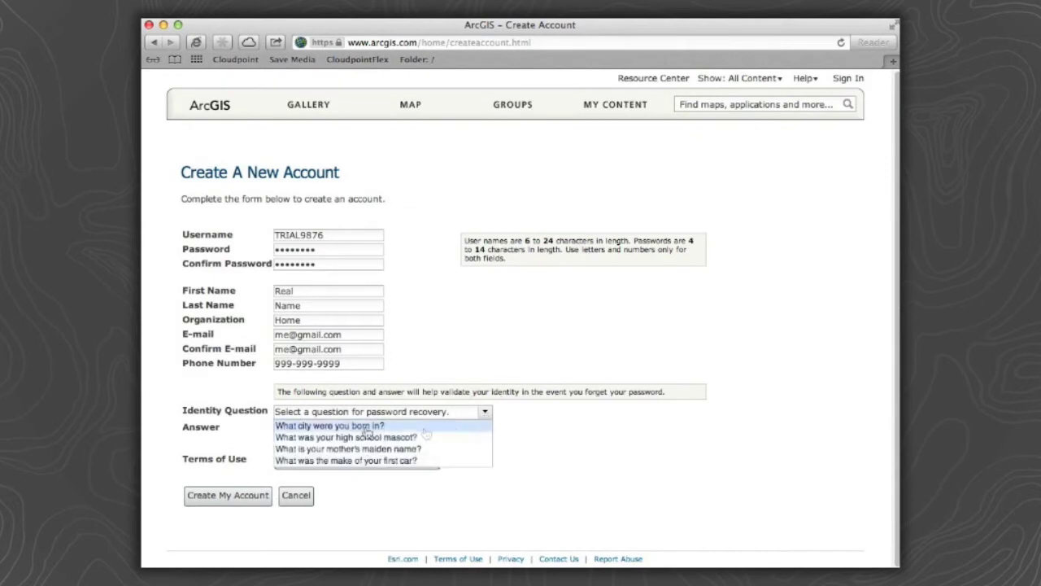
click(326, 426)
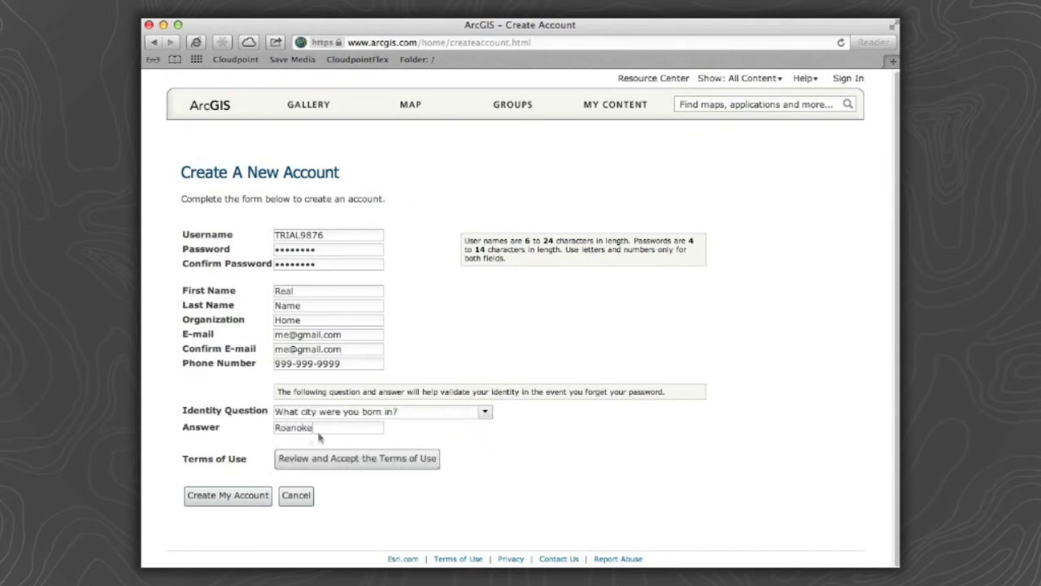
click(317, 459)
click(392, 454)
click(210, 498)
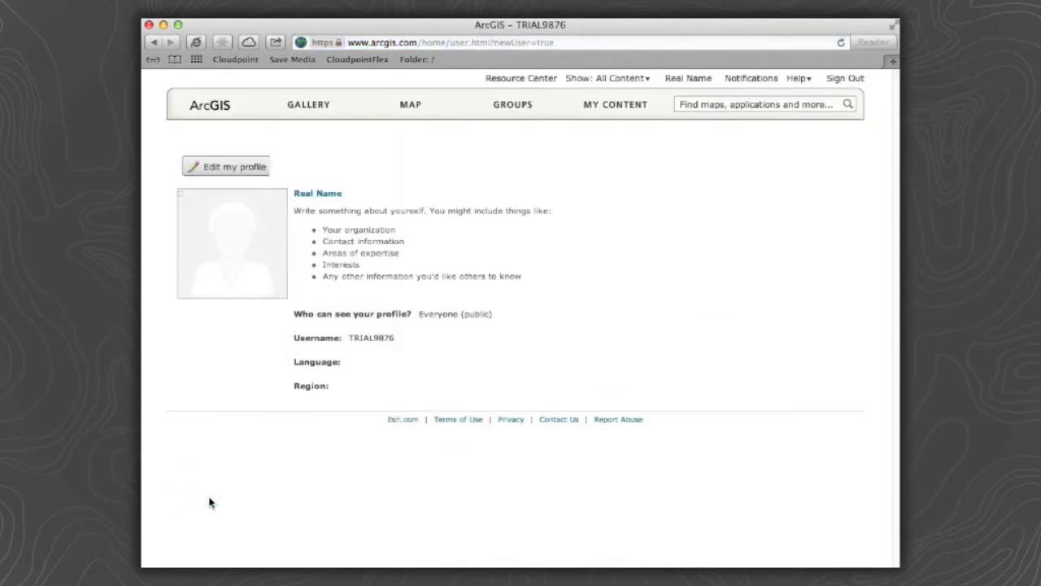
Browse the GALLERY of featured maps, then open a new untitled map in the MAP viewer.
click(302, 103)
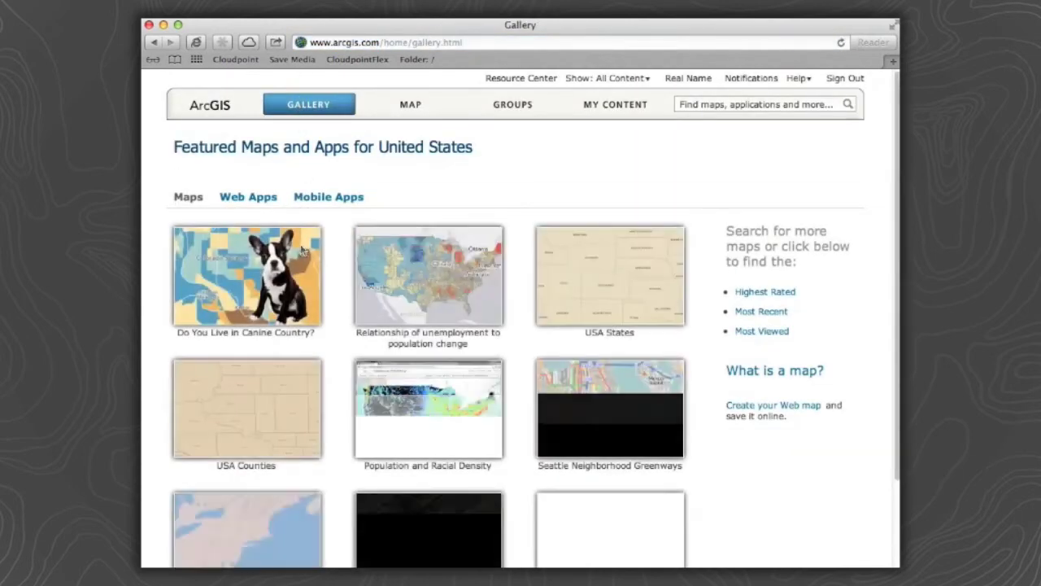
scroll(330, 427, down, 3)
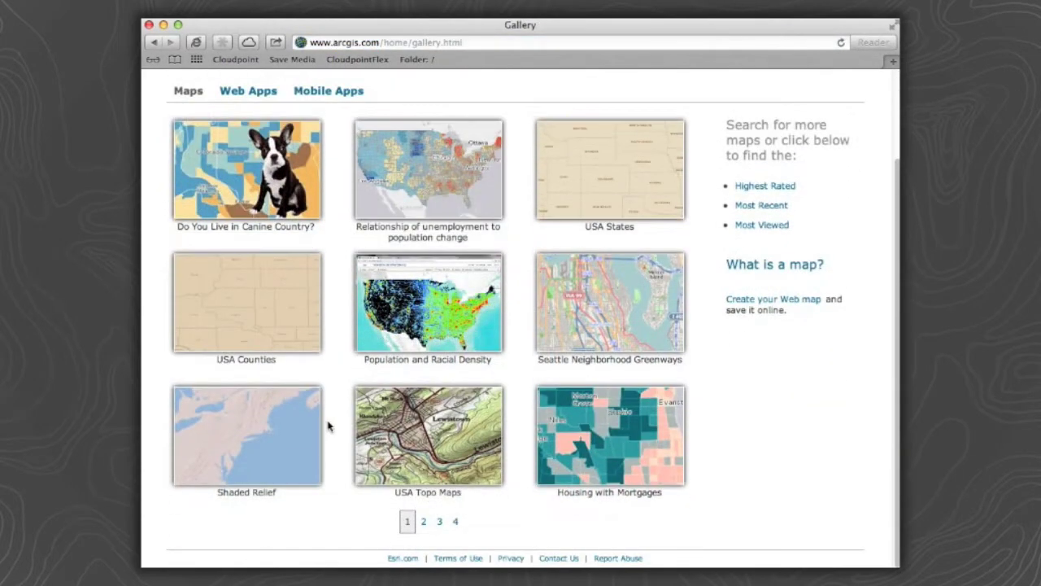
scroll(328, 425, up, 3)
click(406, 118)
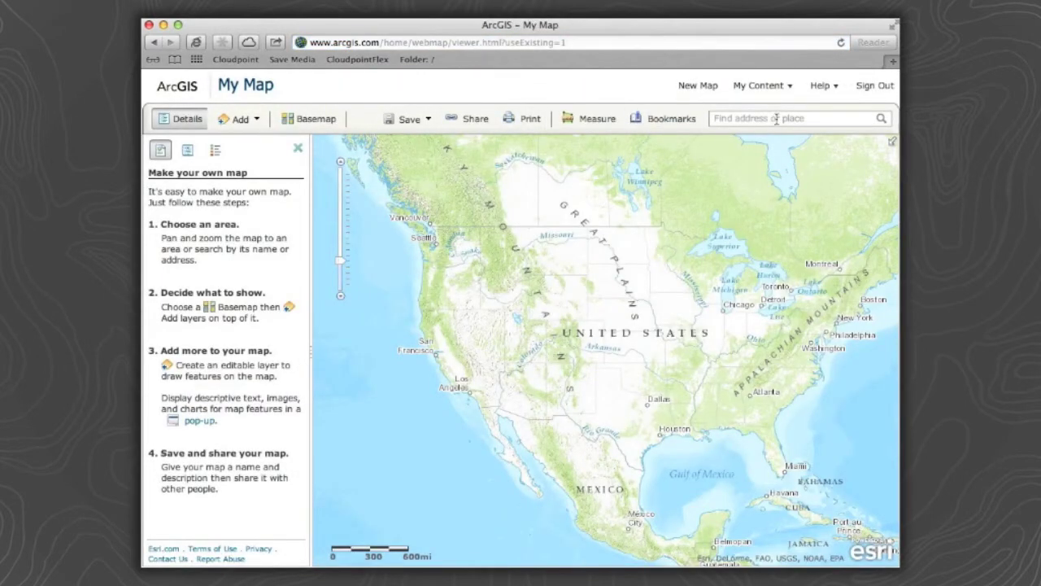
Search for 'Roanoke, IL' to center the map there and close the location popup.
click(777, 119)
text(Roanoke, IL)
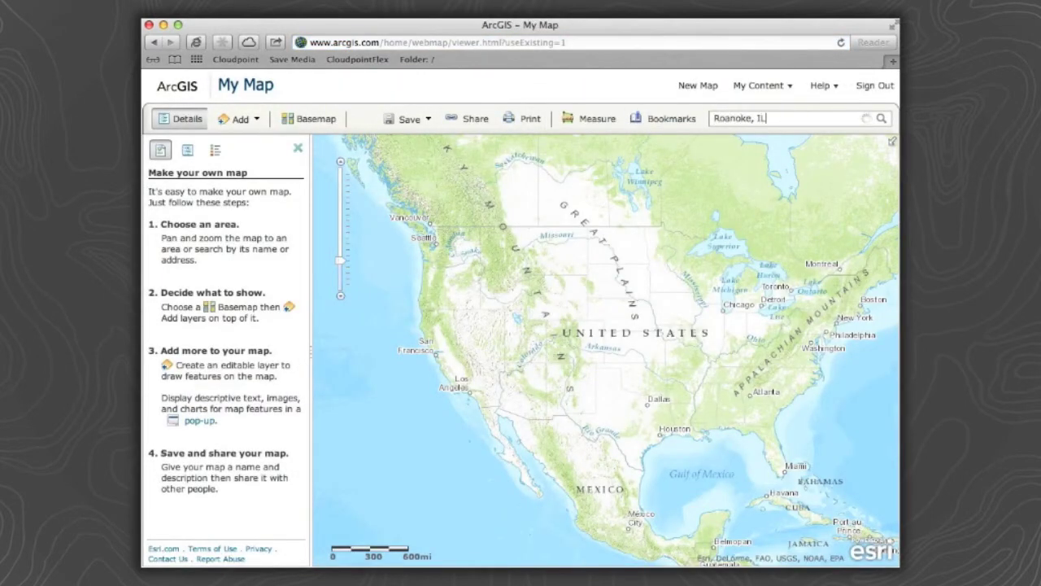
key(Return)
click(817, 285)
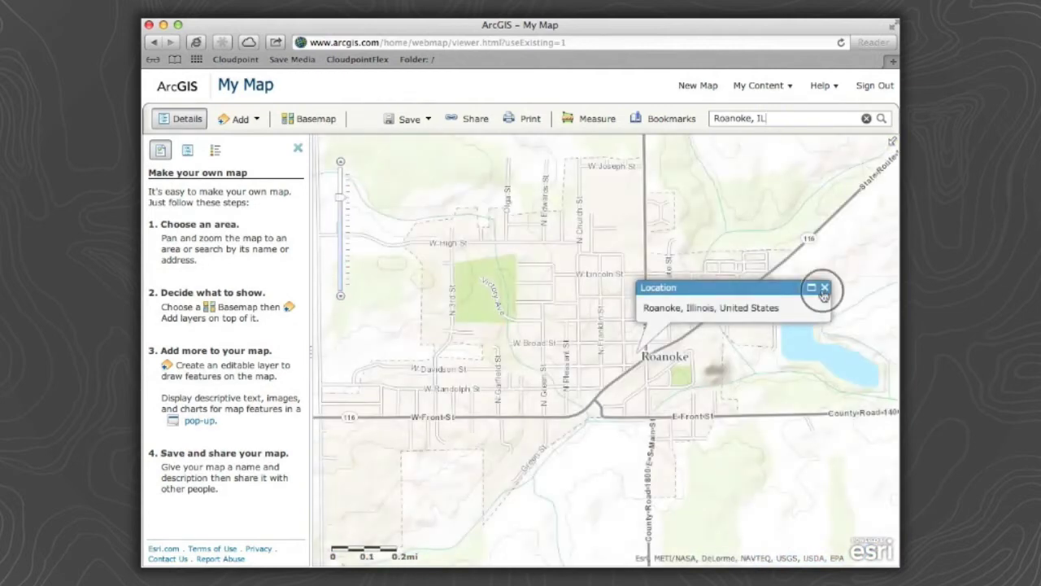
Switch the basemap to Bing Maps Aerial imagery and recenter the town slightly.
click(307, 119)
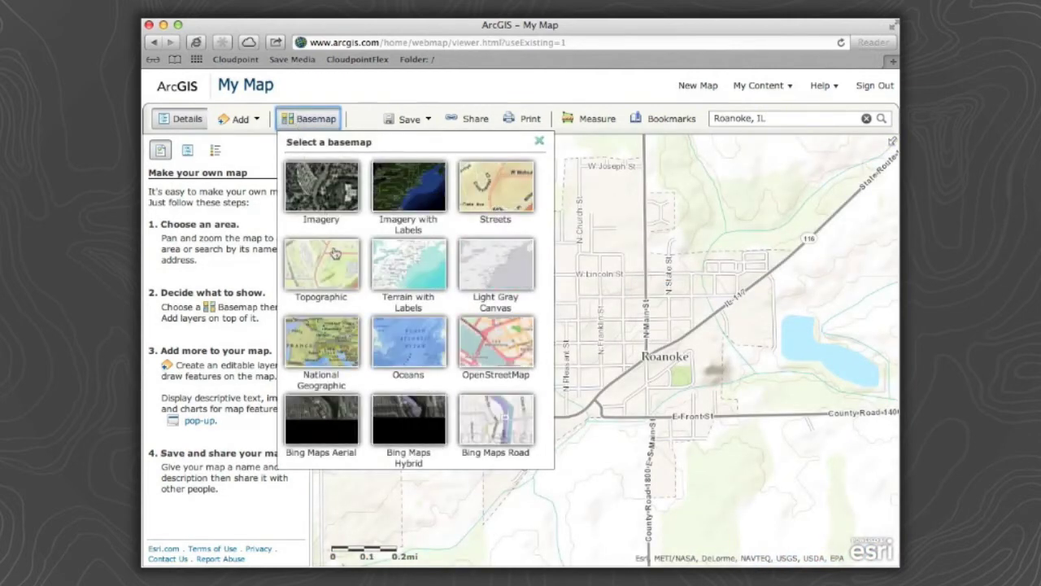
click(332, 360)
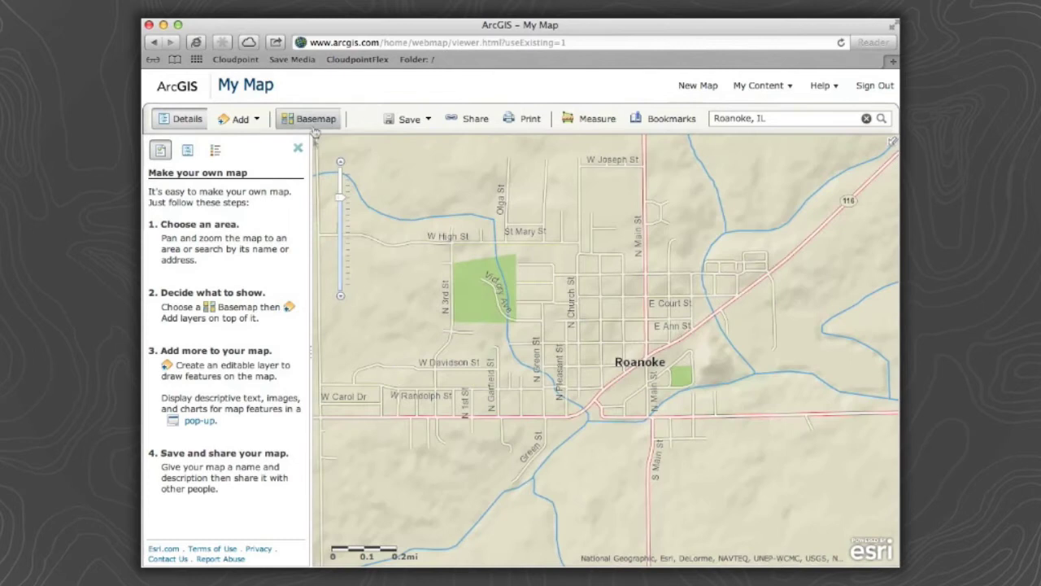
click(313, 121)
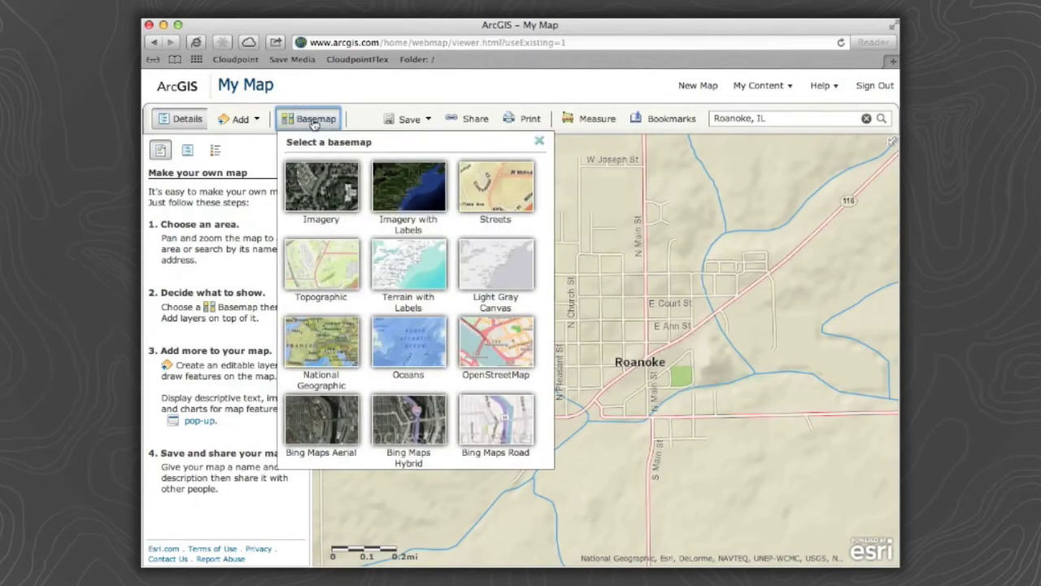
click(332, 440)
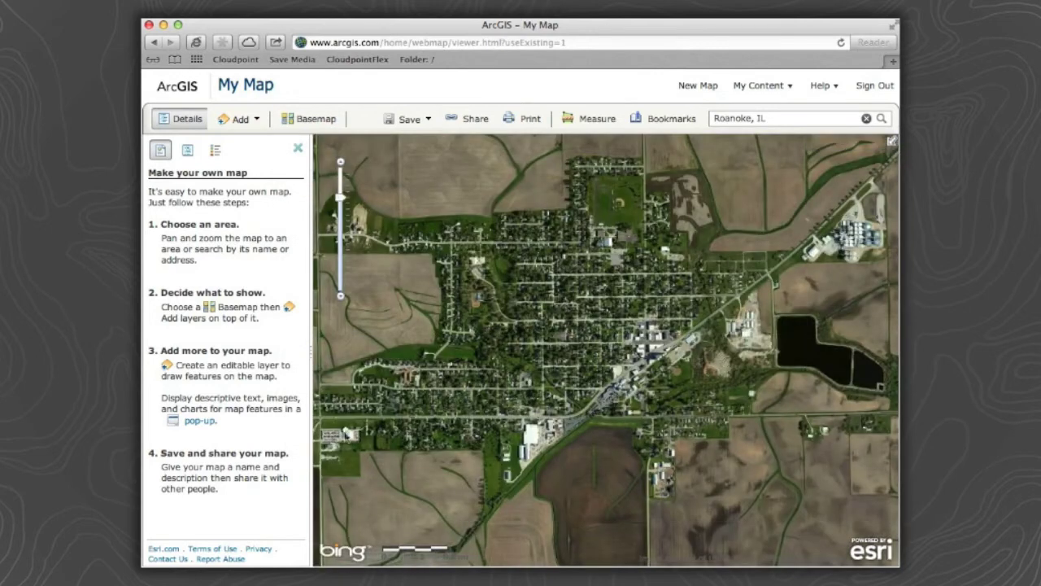
drag(403, 398, 441, 397)
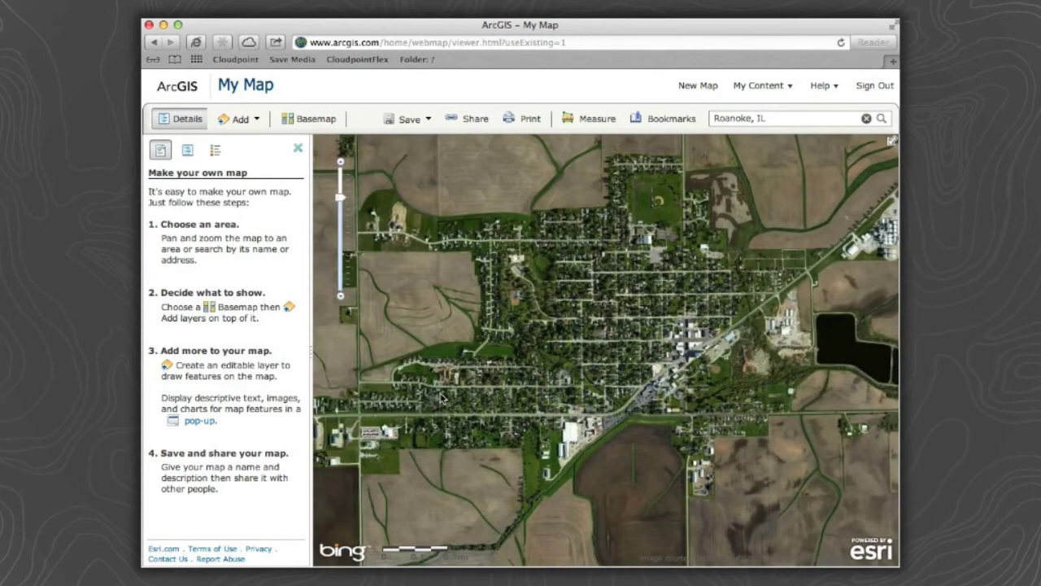
Search layers for 'Woodford County' and add the Woodford_PLSS feature service to the map.
click(238, 119)
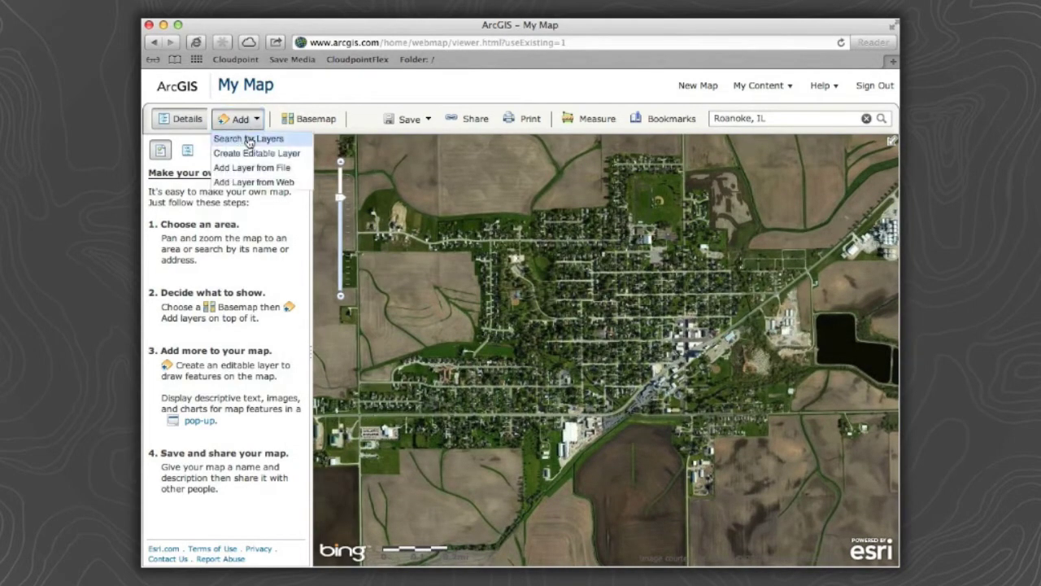
click(246, 138)
click(235, 173)
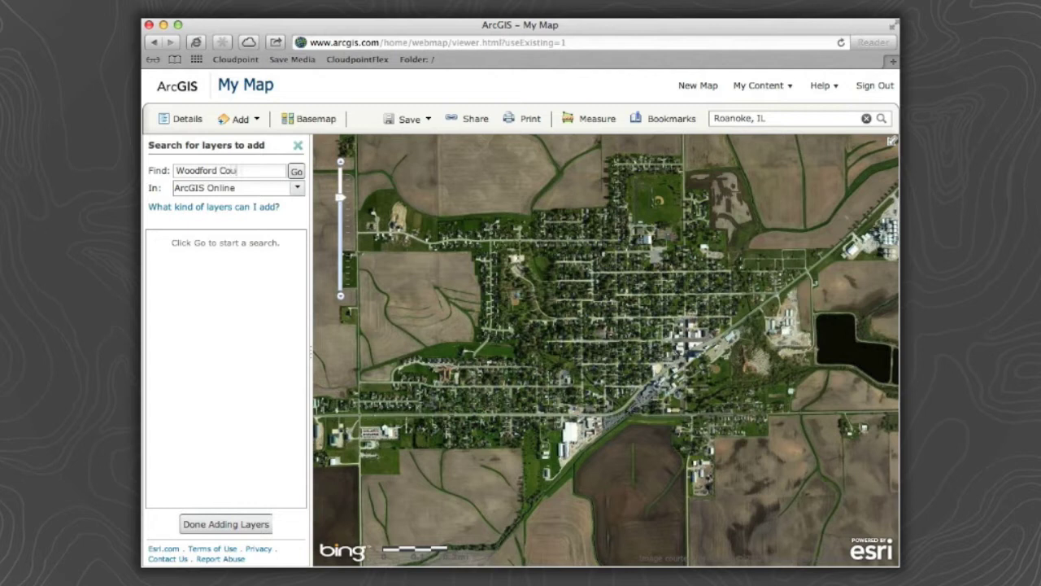
click(296, 172)
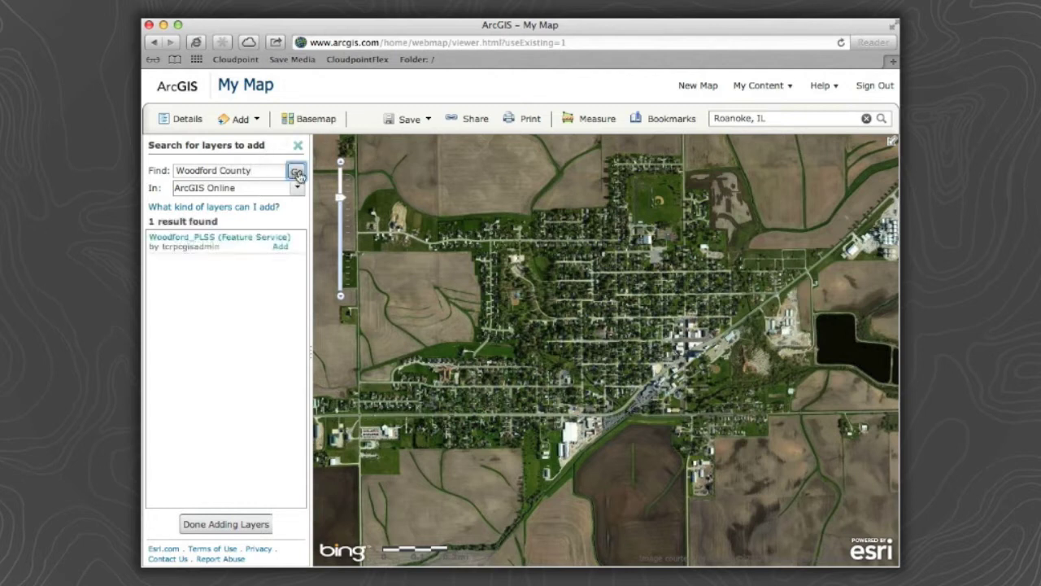
click(279, 247)
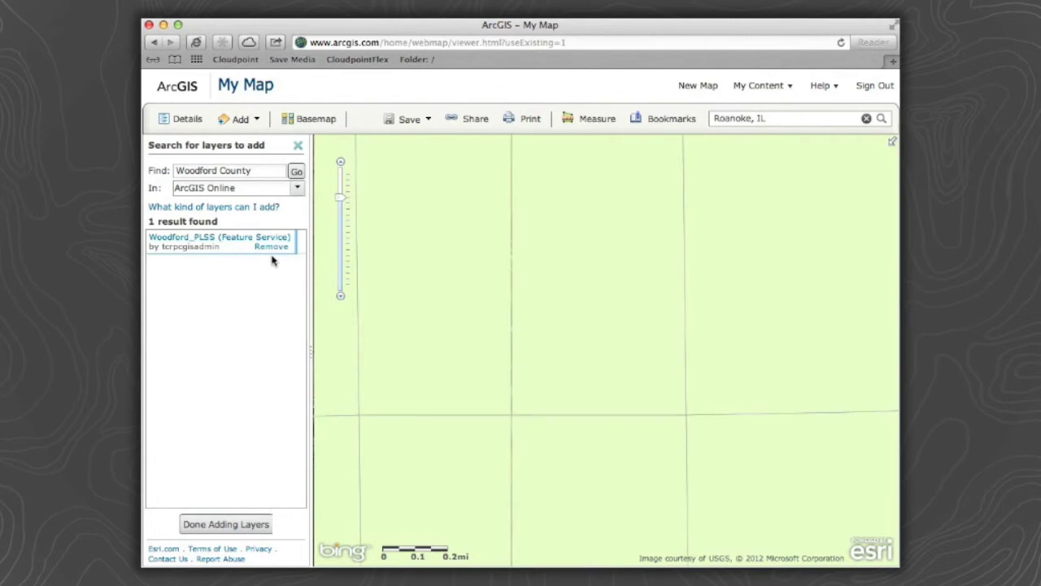
Create an editable Map Notes layer and close its feature palette.
click(258, 122)
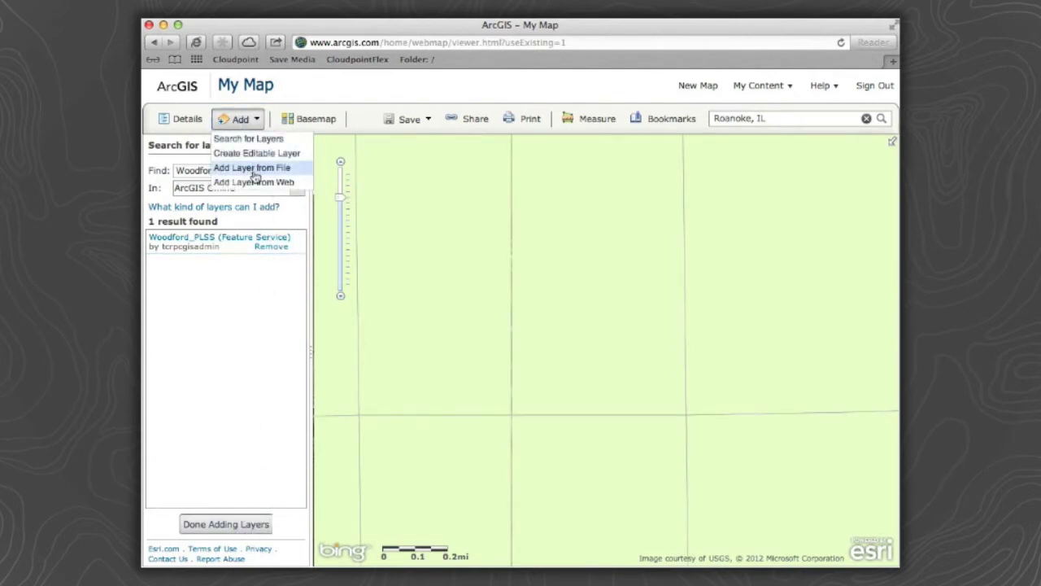
click(255, 153)
click(598, 374)
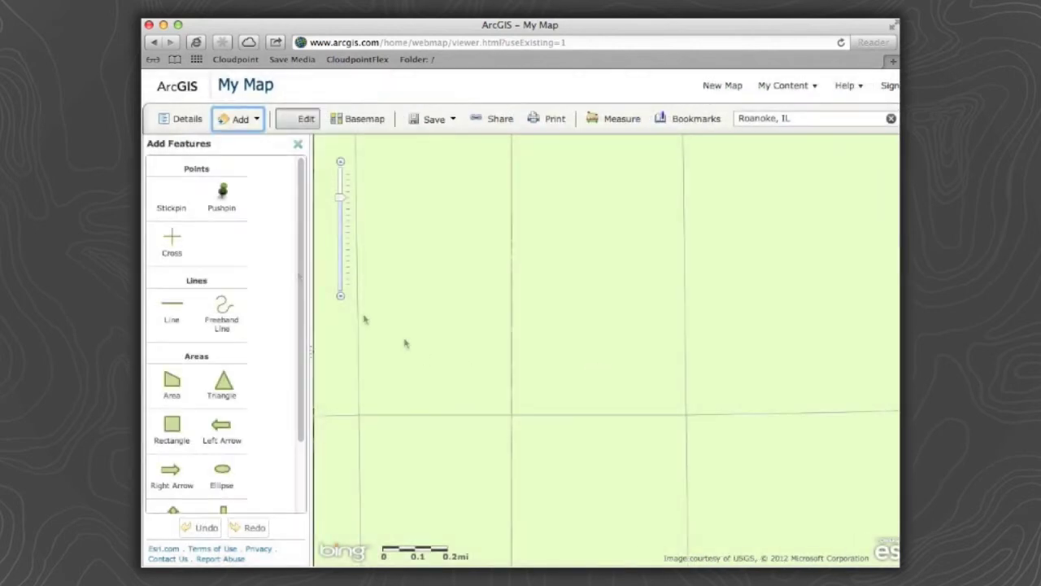
drag(299, 227, 293, 186)
click(298, 144)
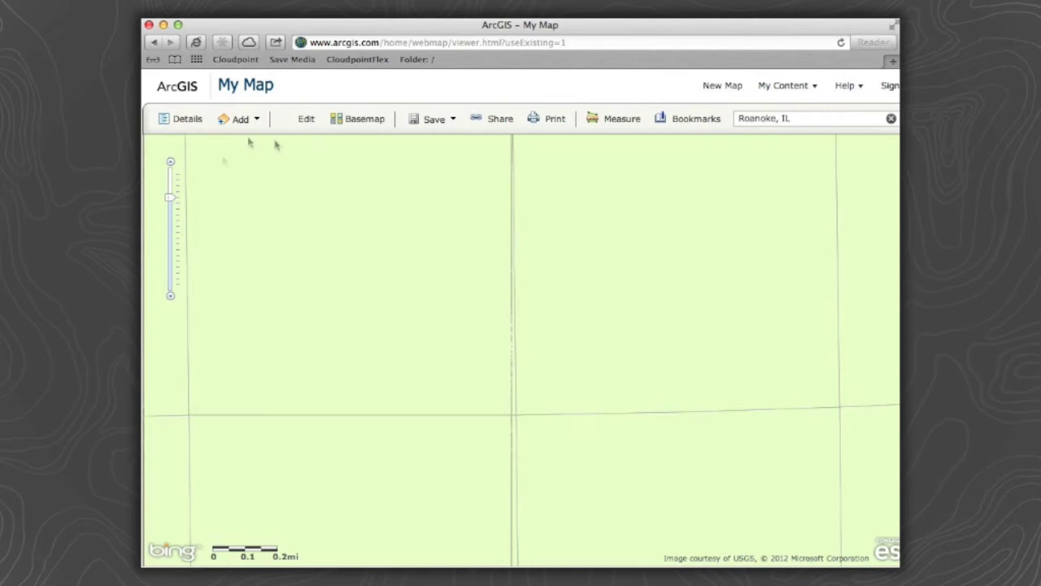
Hide the Sections, Political Townships and GeoTwpPoly PLSS layers and enter edit mode.
click(179, 119)
click(188, 152)
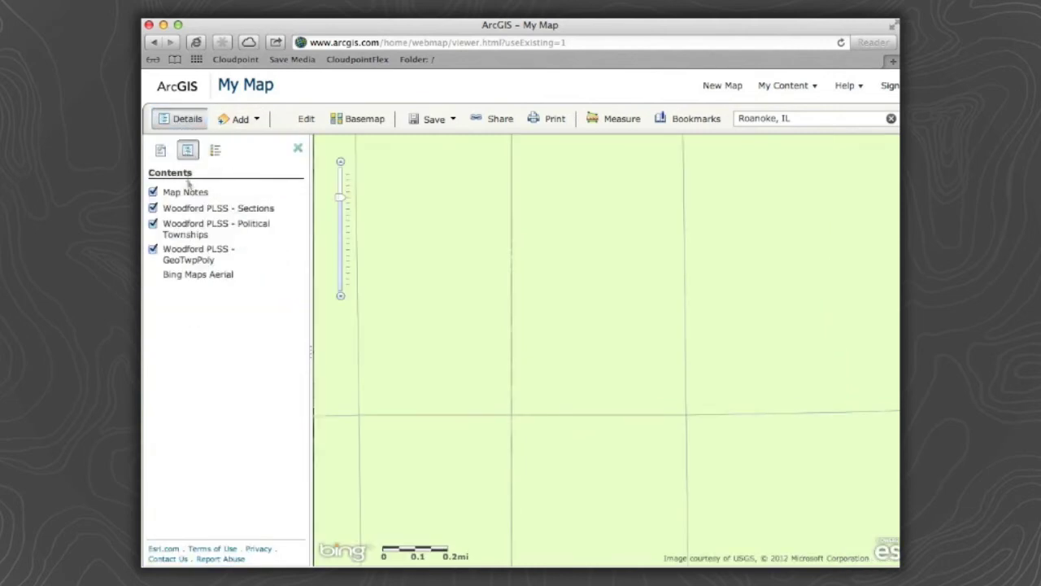
click(153, 208)
click(153, 223)
click(153, 250)
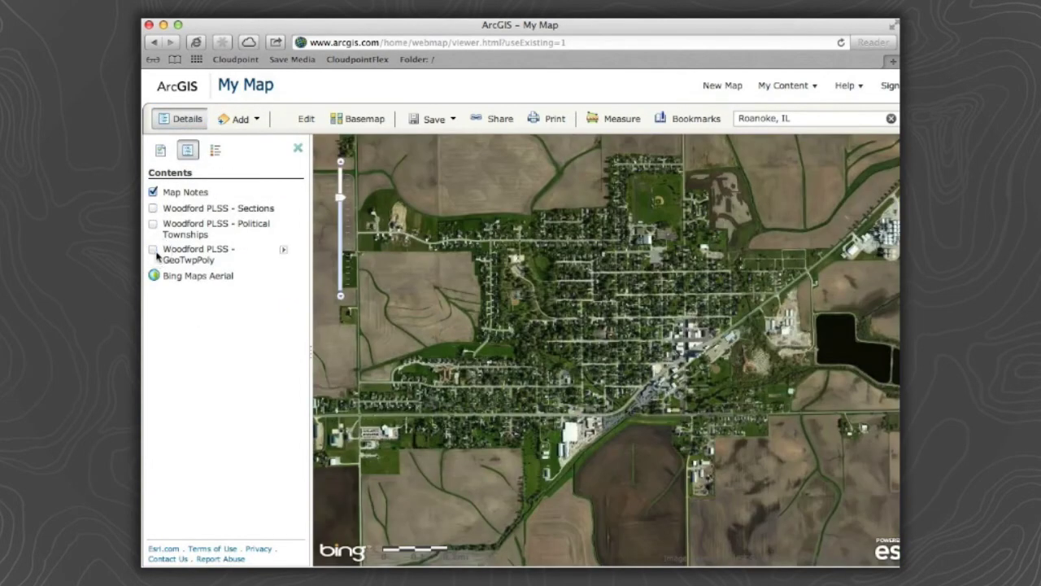
click(215, 150)
click(240, 118)
click(300, 120)
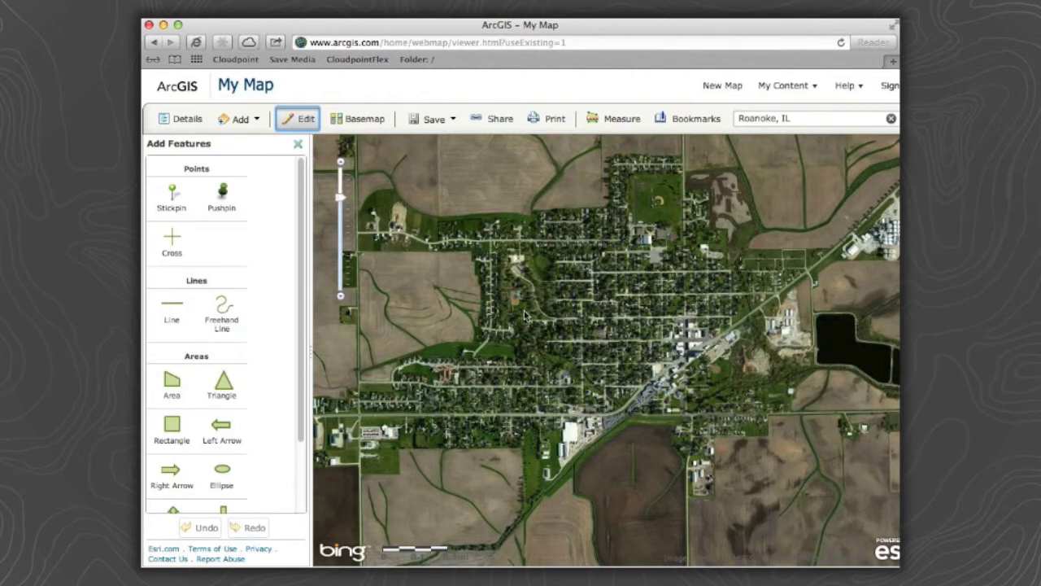
Place a pushpin at the park north of town and title it 'Baseball'.
click(222, 195)
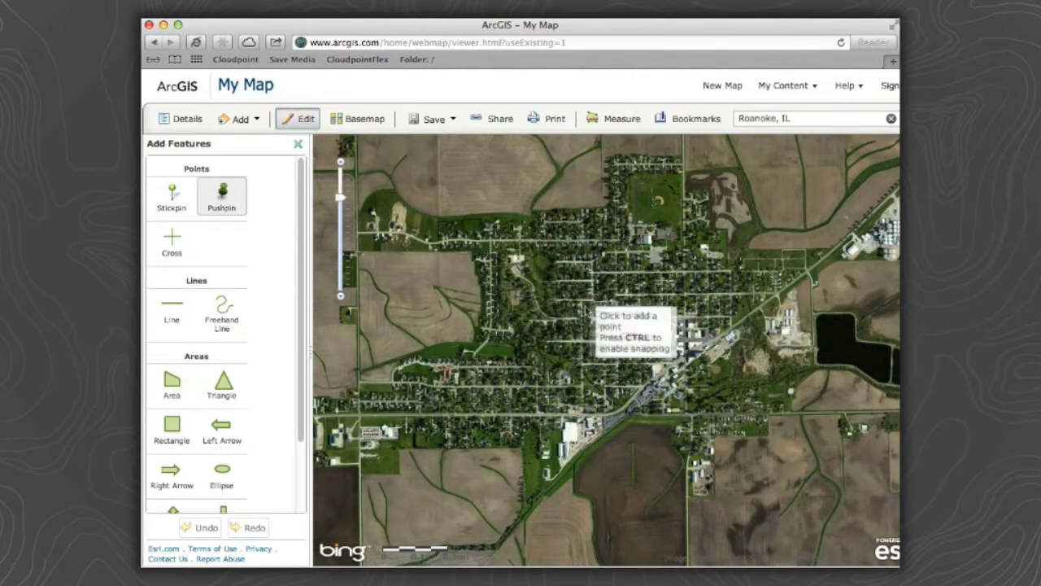
click(663, 208)
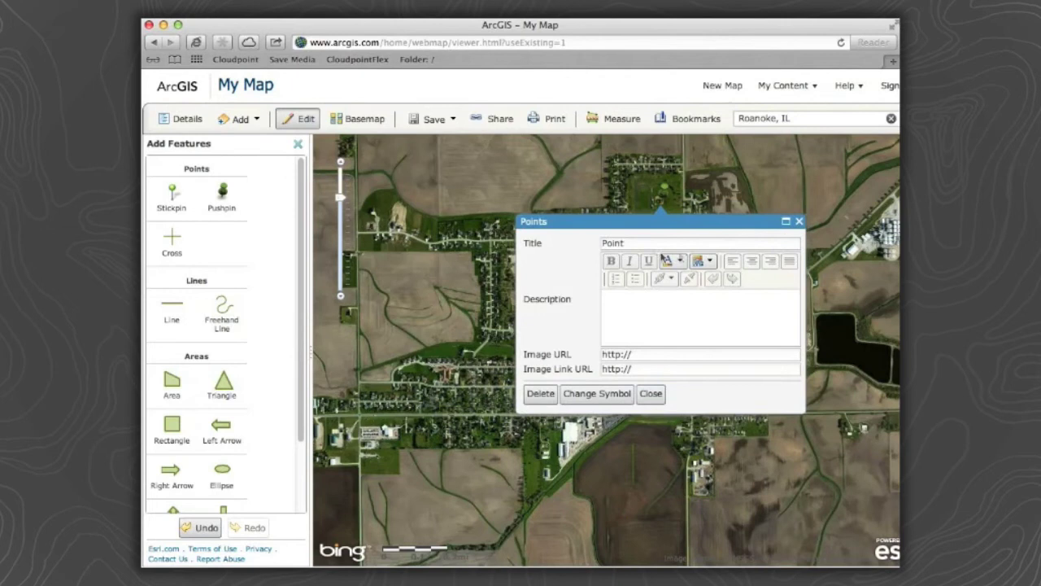
double_click(614, 242)
text(Baseball)
Give the Baseball point the sports-balls icon from the Outdoor Recreation symbol set.
click(597, 393)
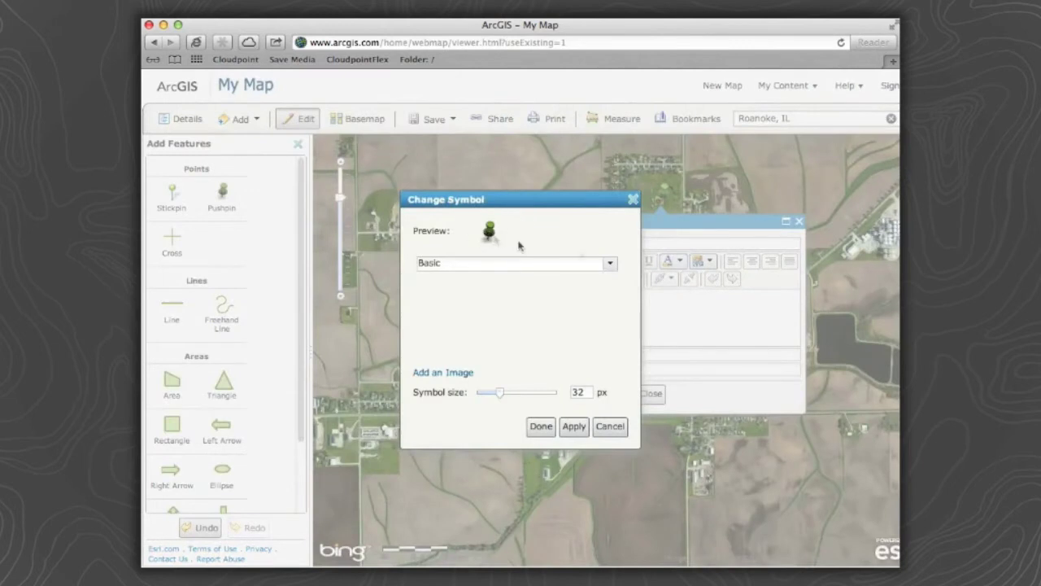
click(609, 264)
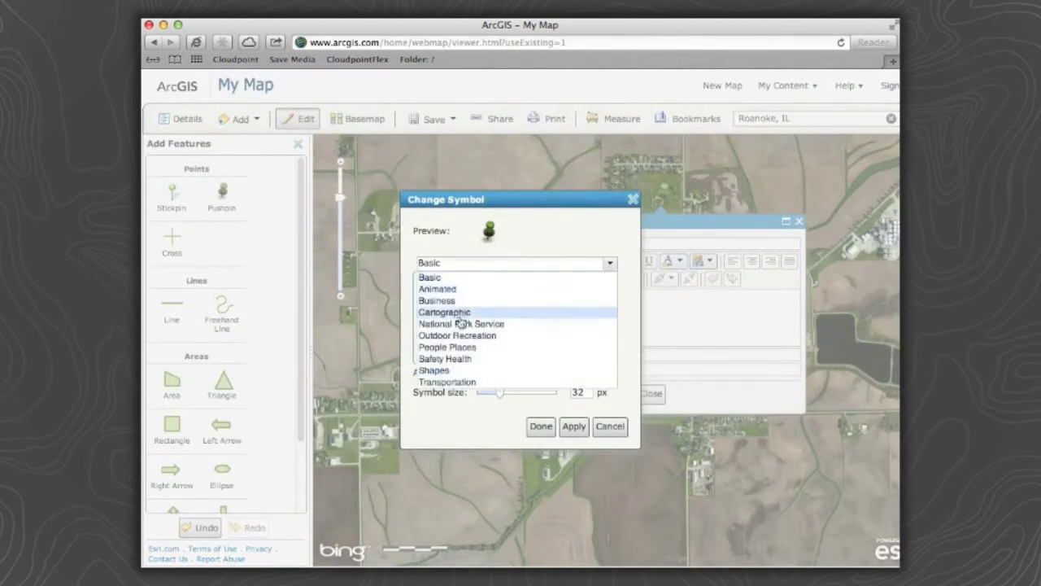
click(462, 336)
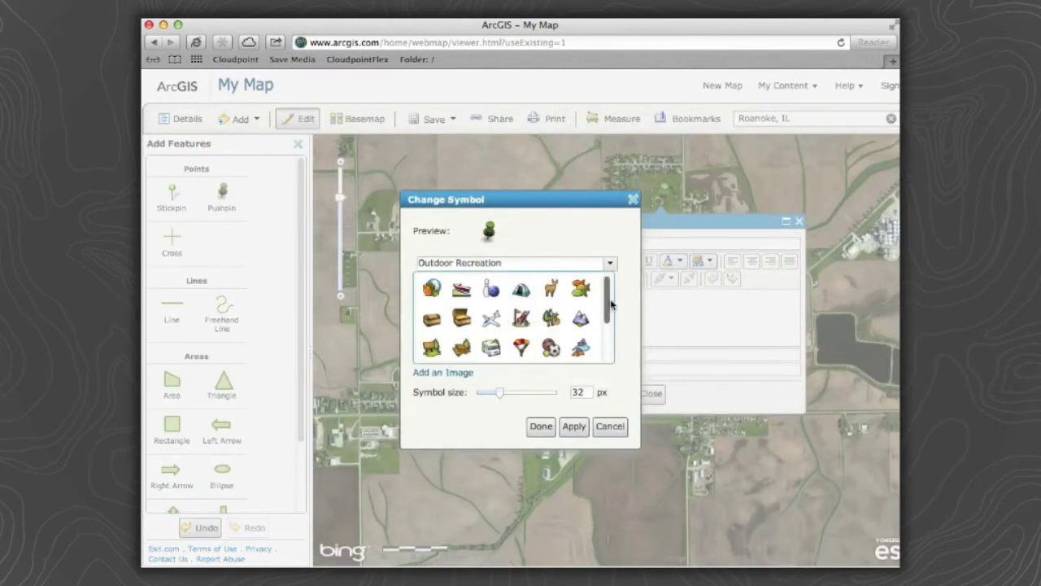
scroll(603, 308, down, 2)
click(551, 324)
click(575, 427)
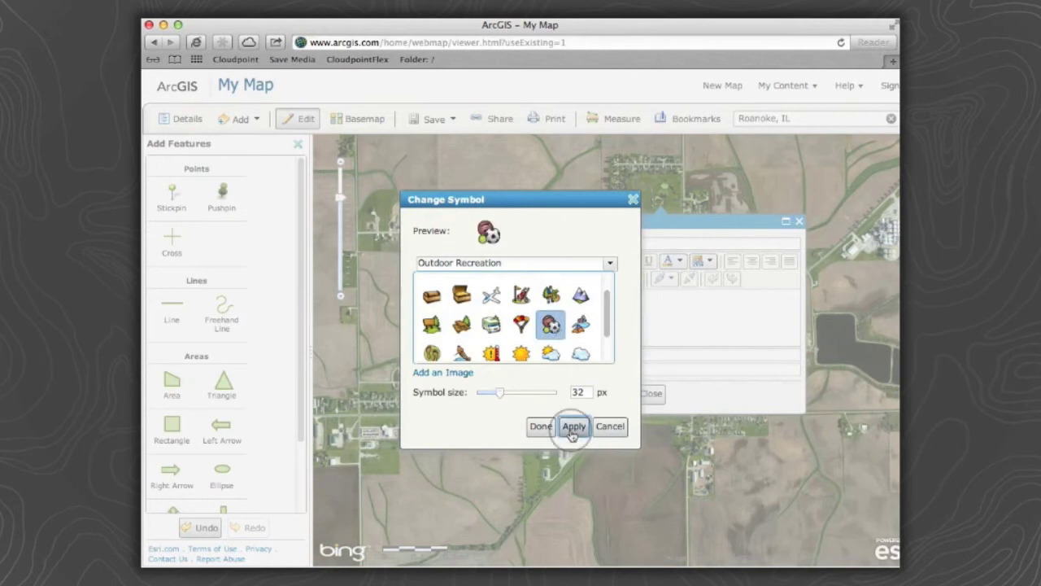
click(541, 426)
click(650, 394)
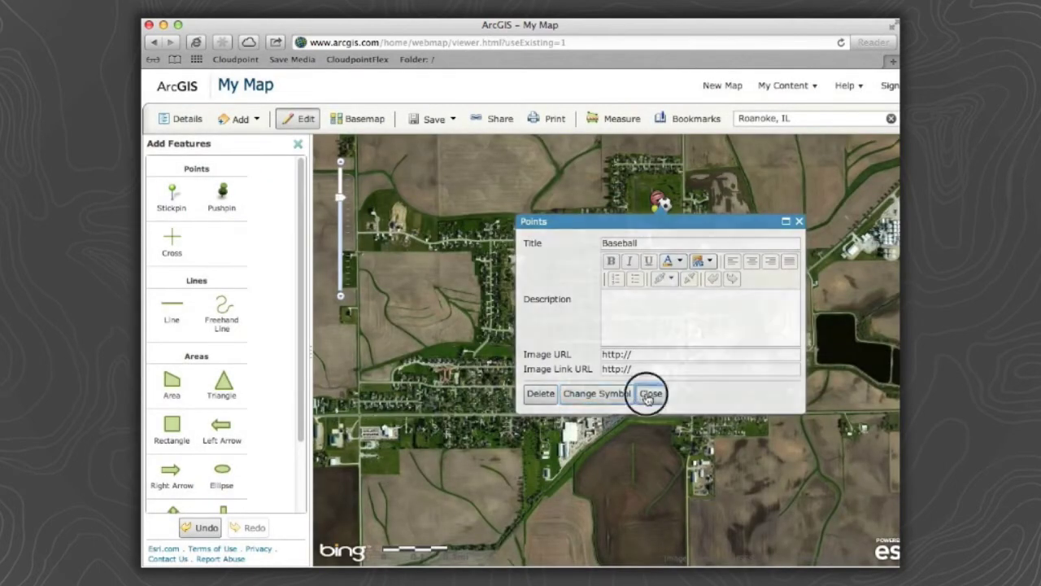
click(221, 195)
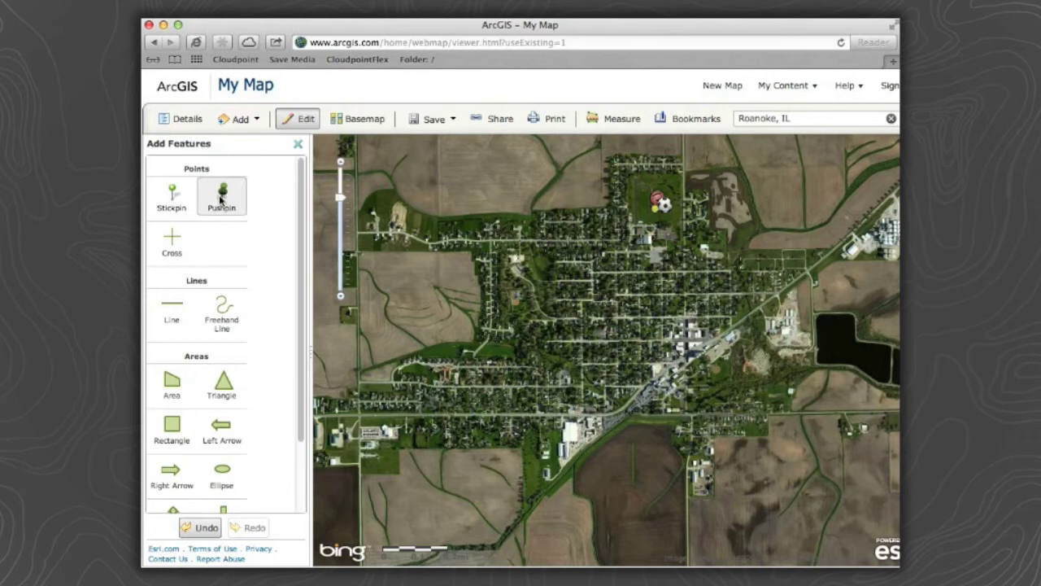
Place a 'Soccer' point at the park southeast of downtown with the sports-balls icon.
click(708, 370)
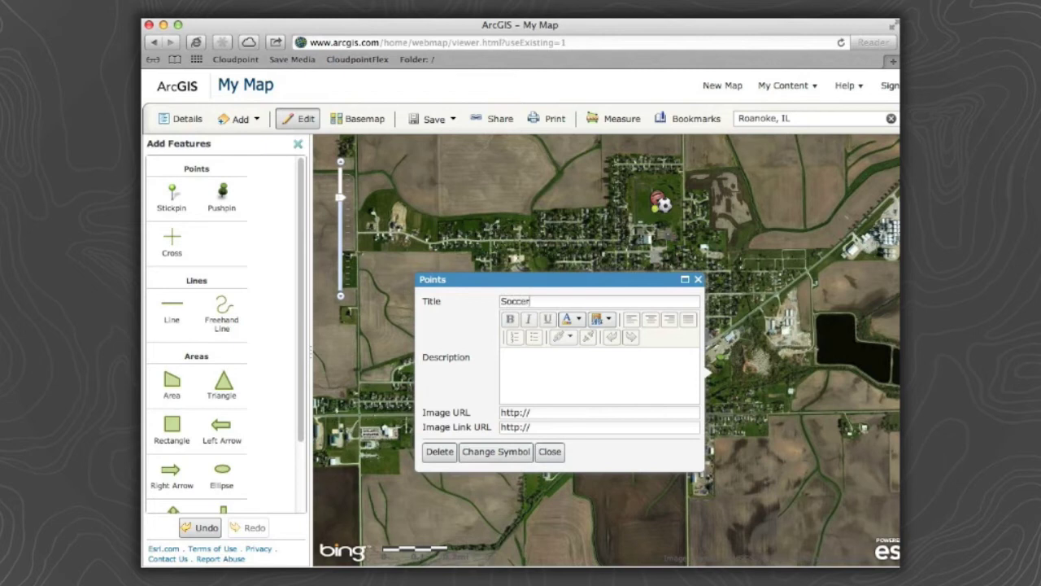
click(500, 452)
scroll(609, 314, down, 3)
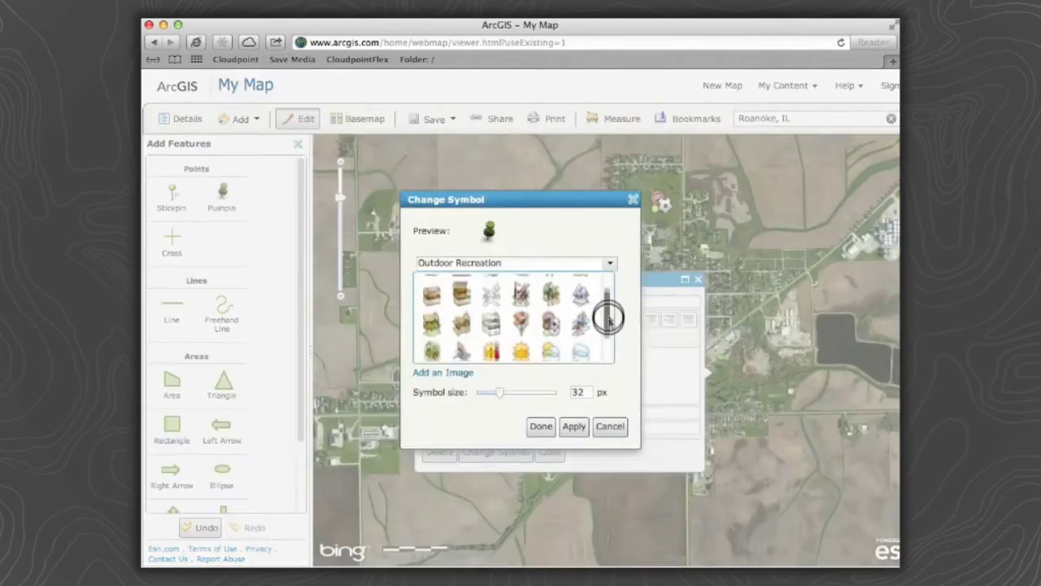
click(551, 312)
click(541, 426)
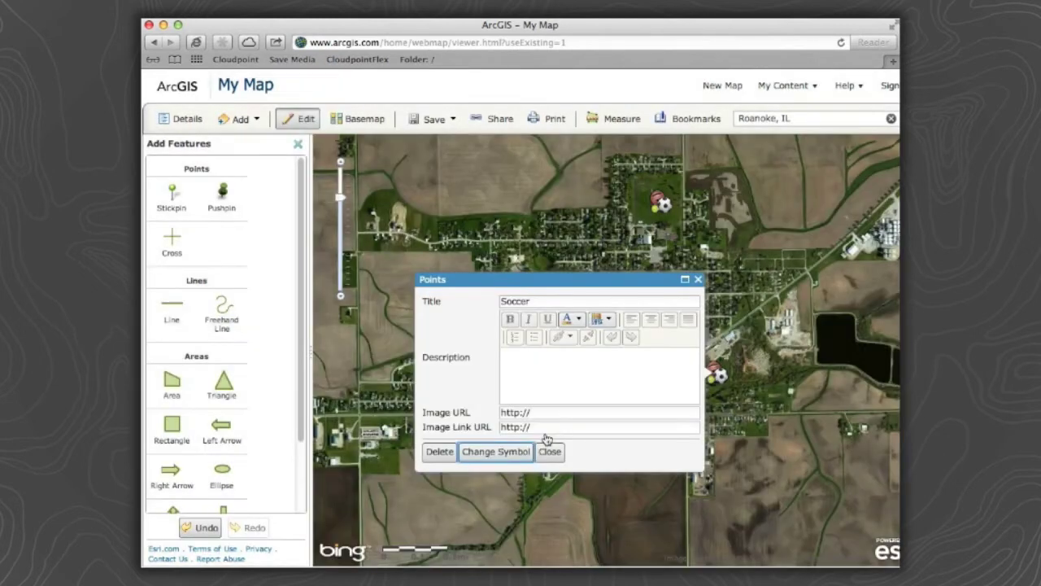
click(545, 453)
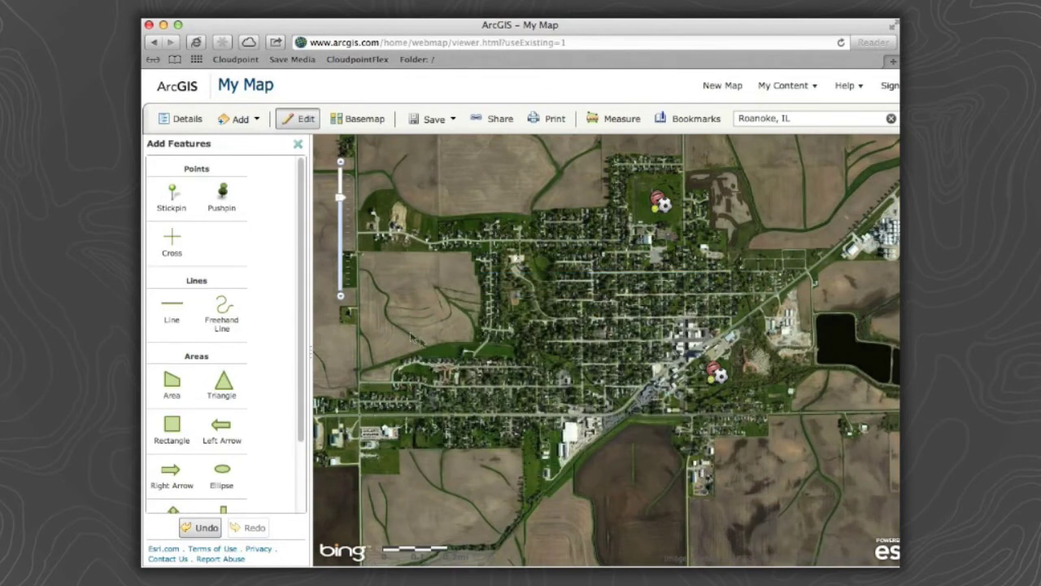
Mark the west-side park with a blue tent-style Outdoor Recreation point, then zoom out to the town.
scroll(520, 296, up, 1)
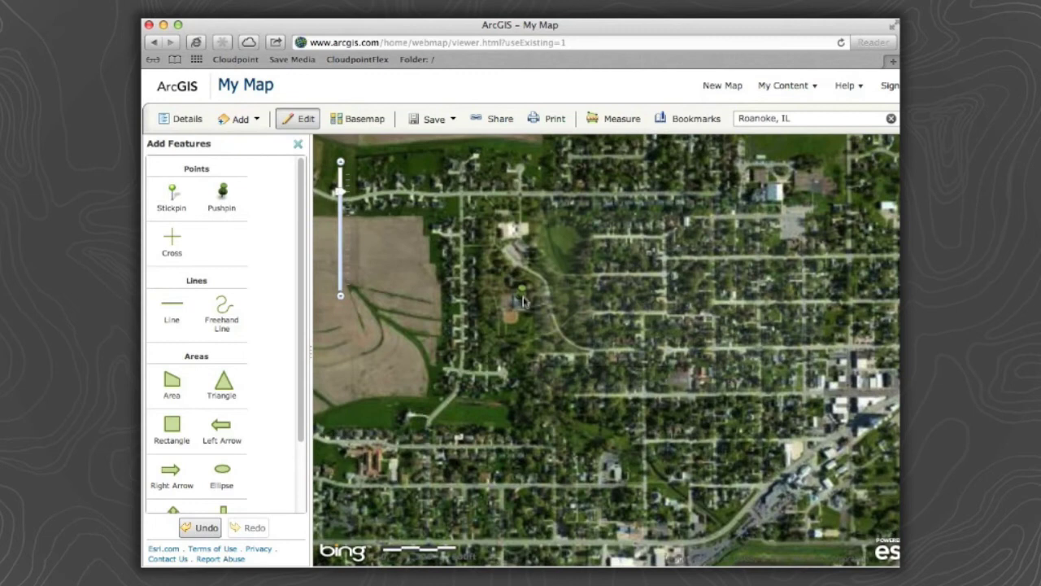
click(523, 301)
click(622, 375)
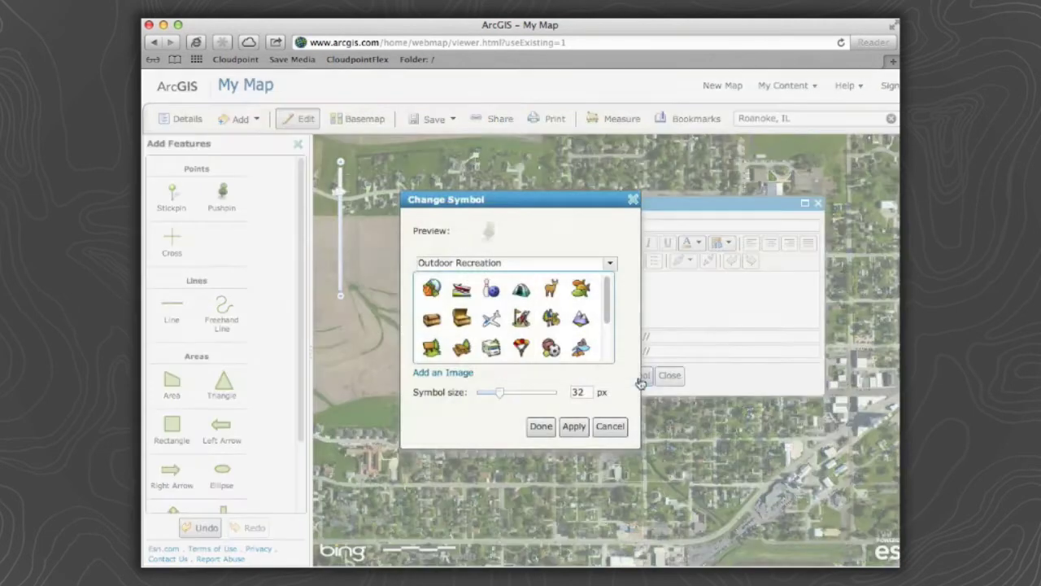
click(609, 310)
drag(608, 310, 604, 333)
click(582, 312)
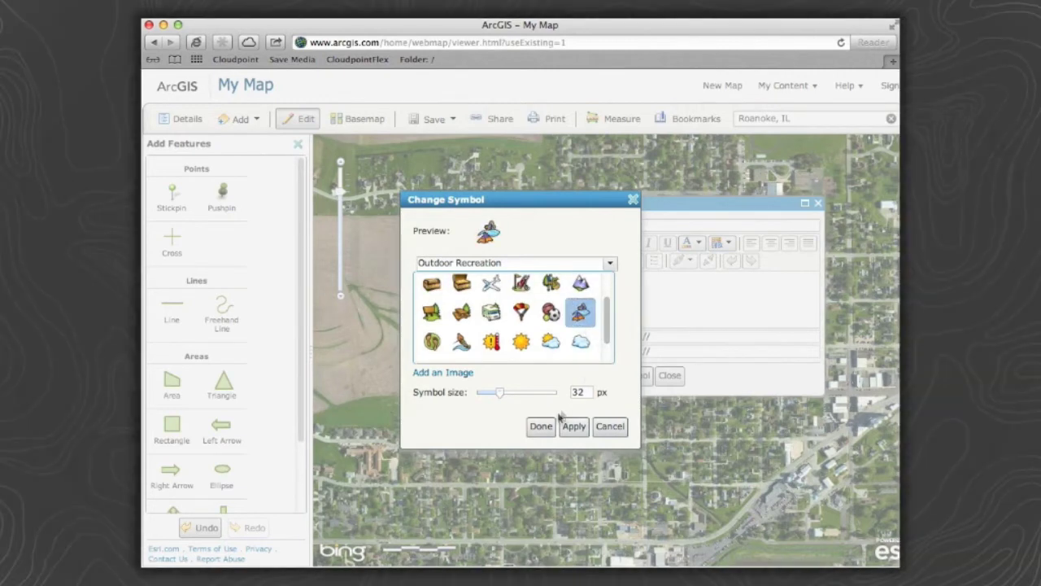
click(541, 426)
click(663, 386)
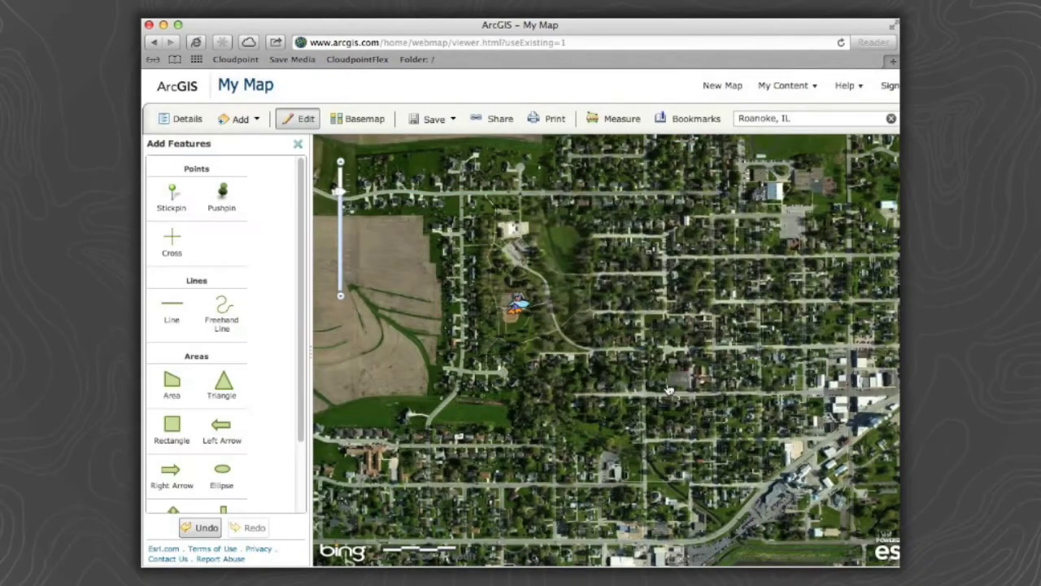
click(341, 298)
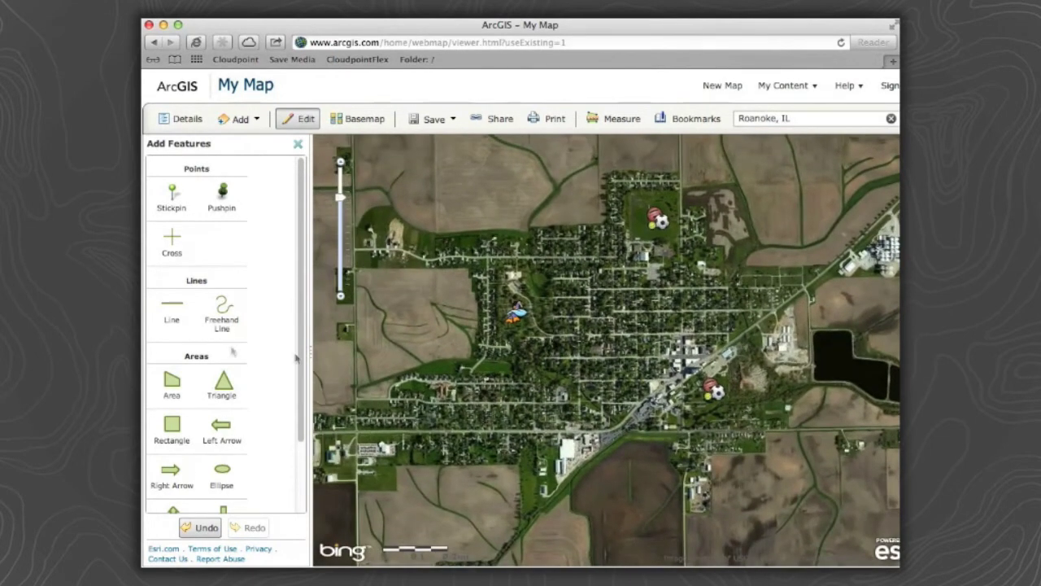
Draw a freehand line along Roanoke's northern edge and give it a red 9 px symbol.
click(224, 313)
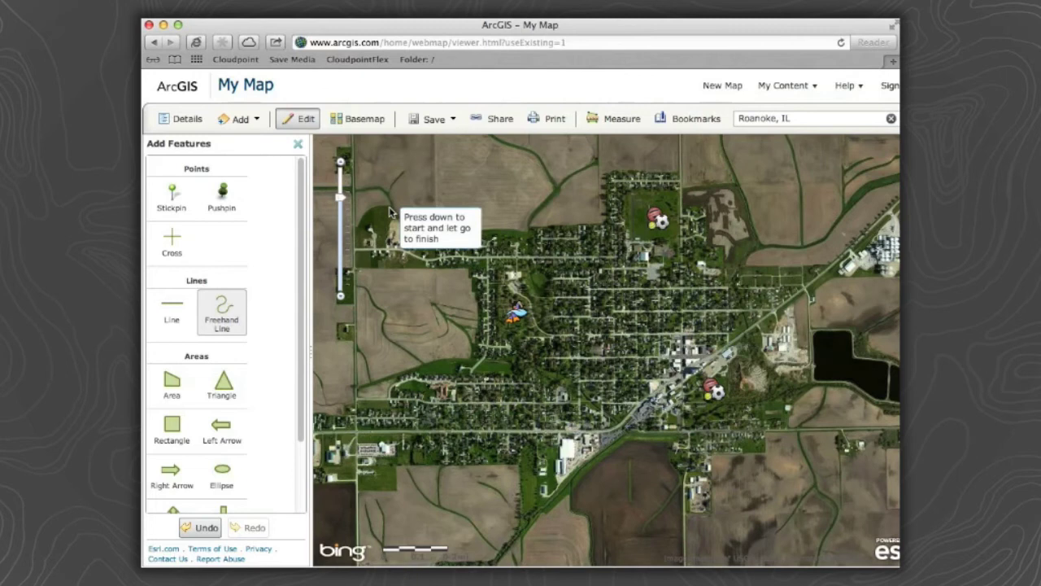
mouse_move(391, 210)
mouse_down()
mouse_move(489, 232)
mouse_move(603, 218)
mouse_move(631, 171)
mouse_move(684, 173)
mouse_move(684, 215)
mouse_up()
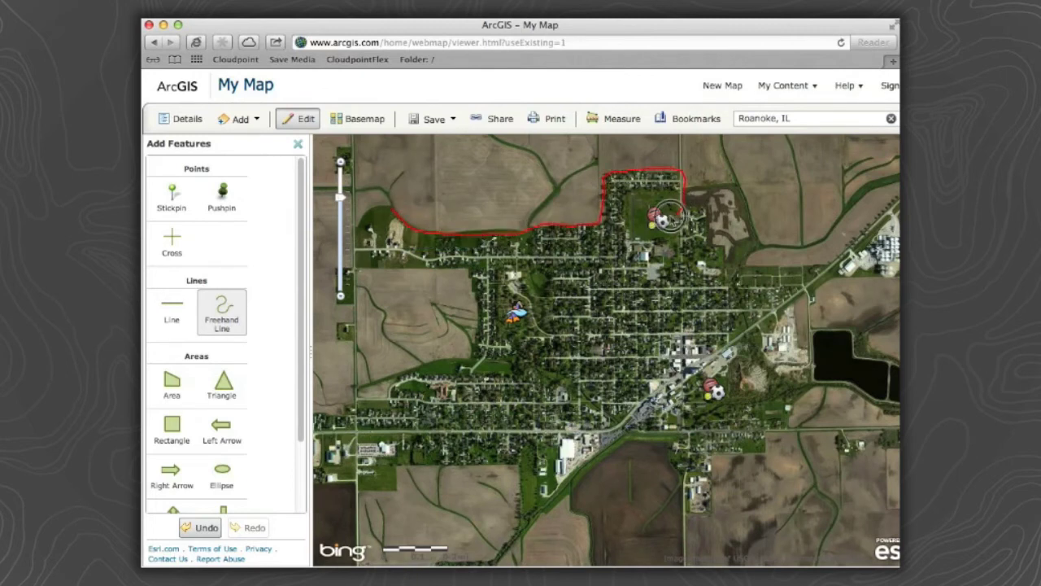
click(528, 417)
click(461, 302)
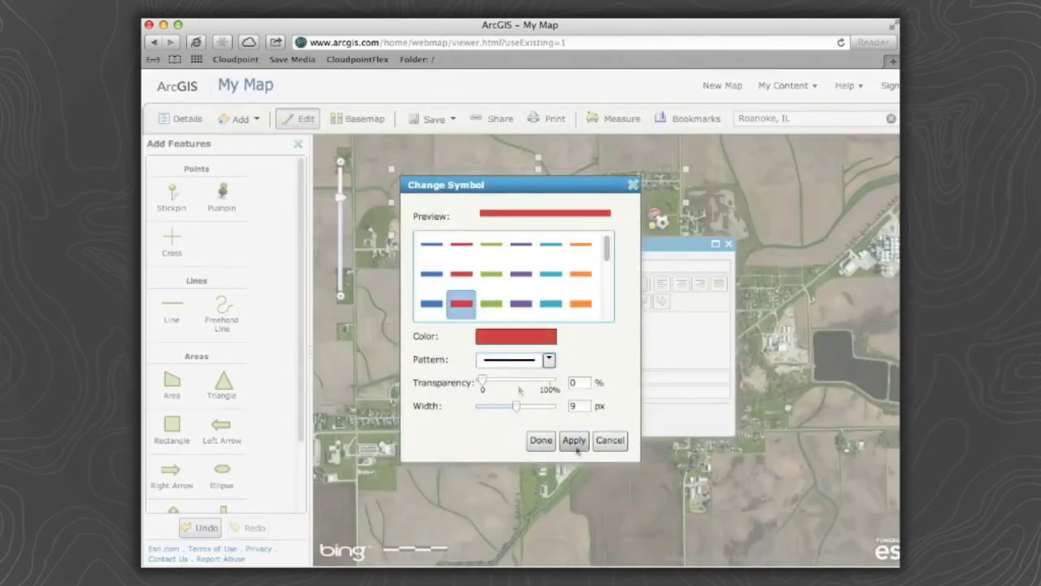
click(541, 444)
click(581, 418)
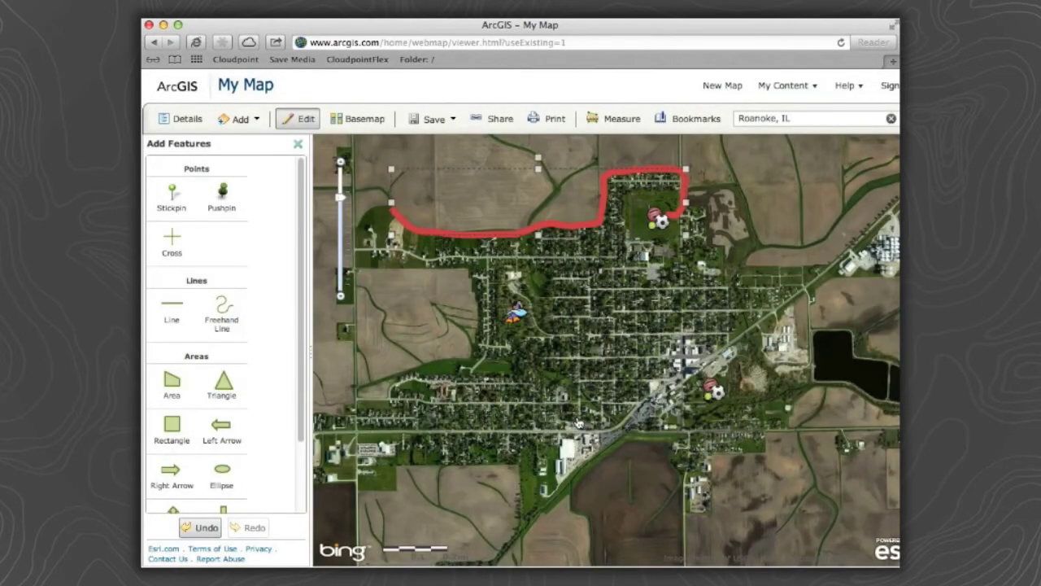
Save the new map titled 'Roanoke, IL' with tags and summary 'Roanoke Recreation' in folder TRIAL9876.
click(434, 119)
click(416, 135)
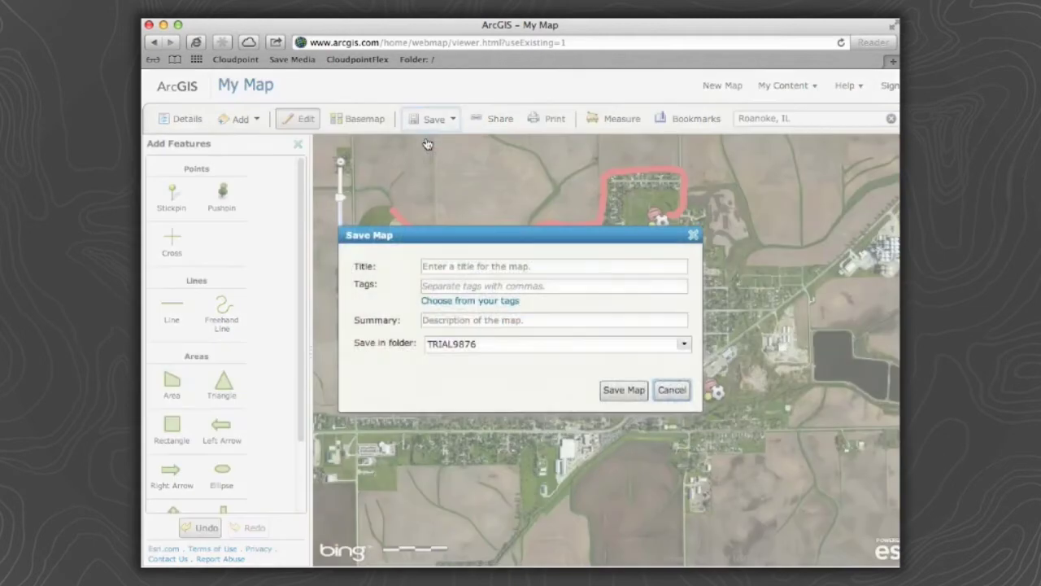
click(469, 270)
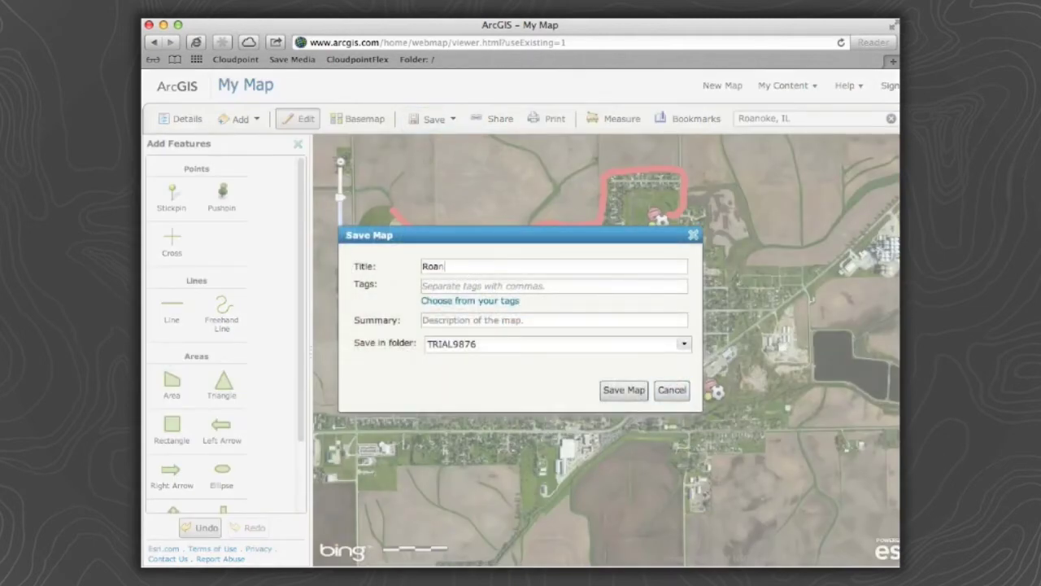
click(472, 286)
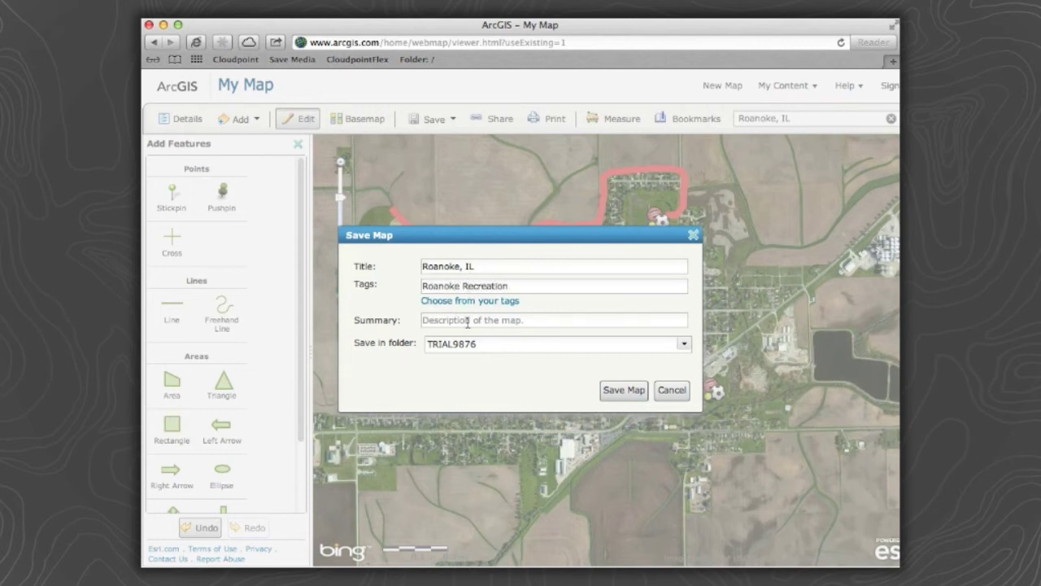
click(467, 321)
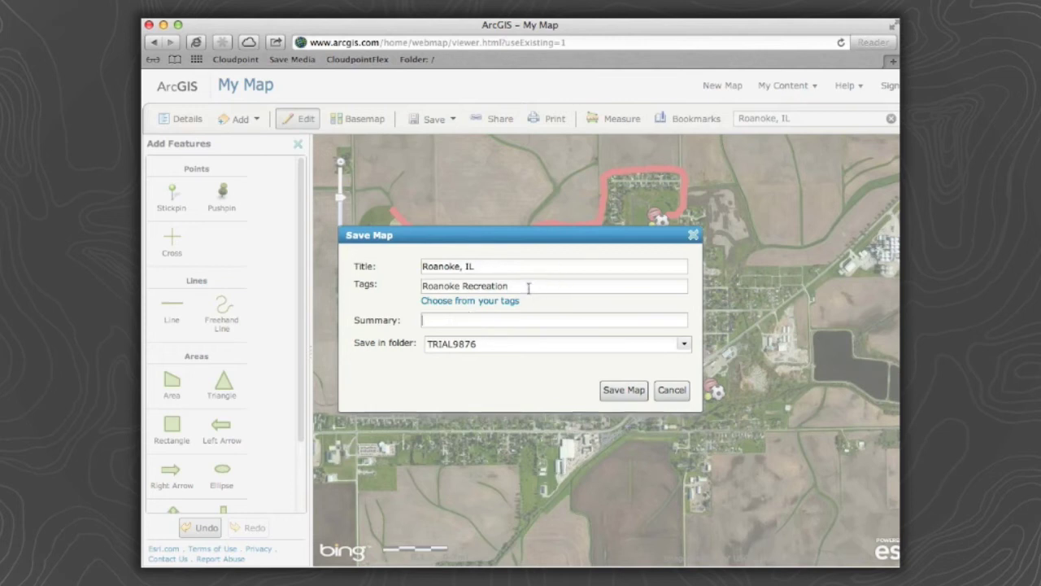
click(449, 322)
text(Roanoke Recreation)
click(621, 391)
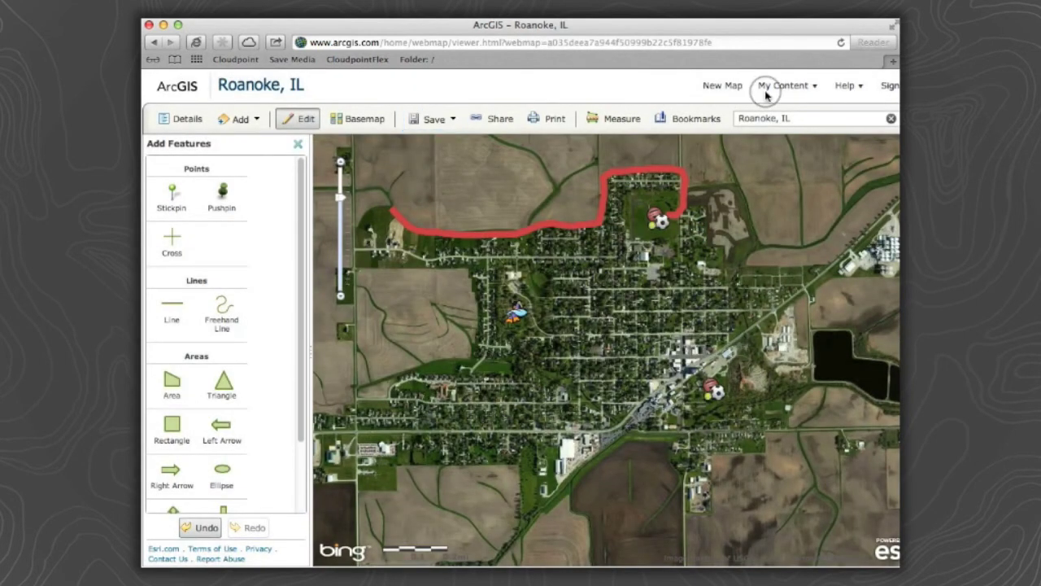
Open the Roanoke, IL map's details page from My Content.
click(787, 85)
click(786, 98)
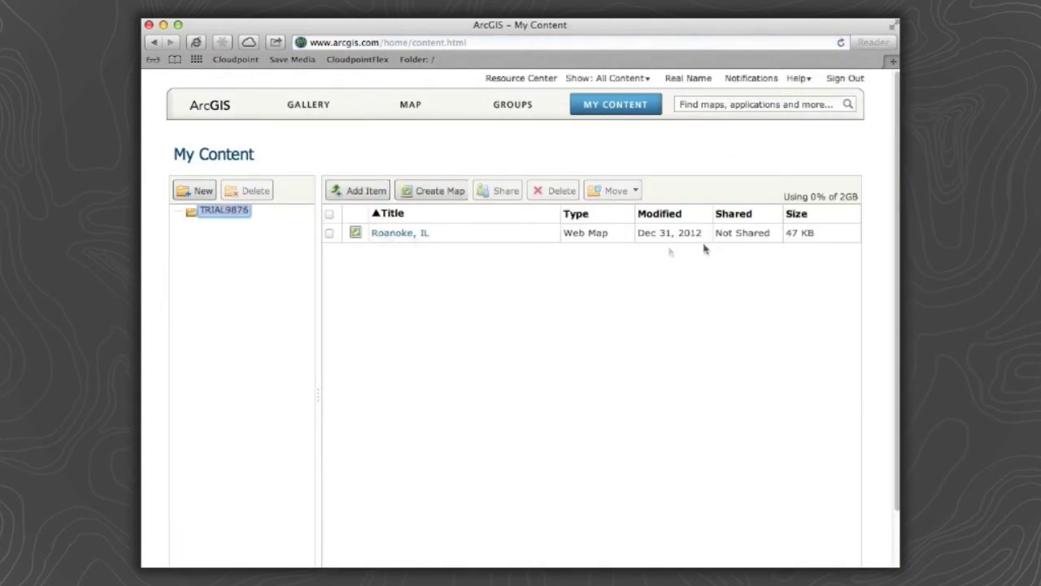
click(735, 234)
click(387, 238)
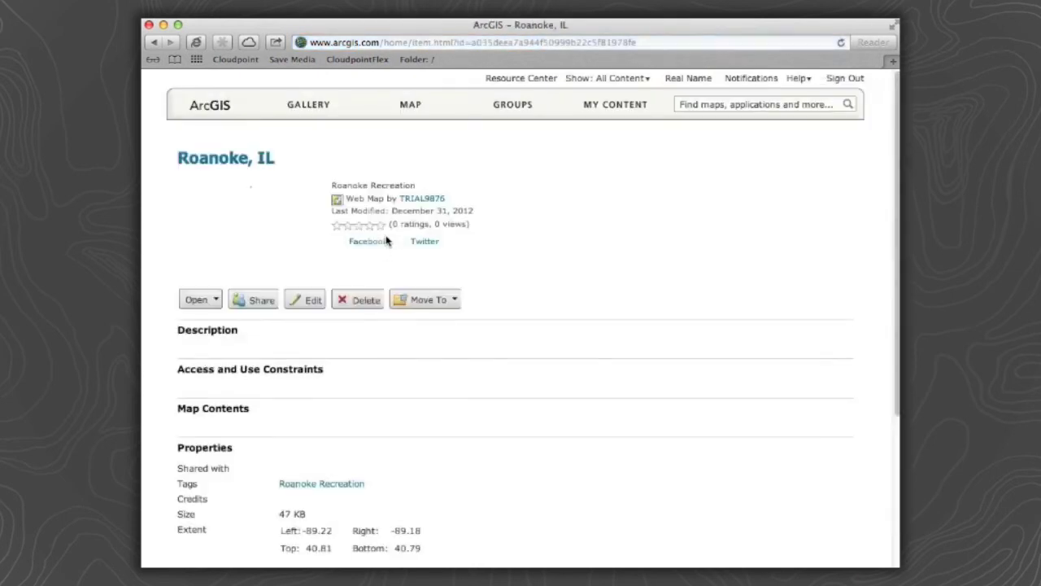
Share Roanoke, IL with Everyone (public), then view the Featured Maps and Apps gallery.
click(257, 299)
click(394, 302)
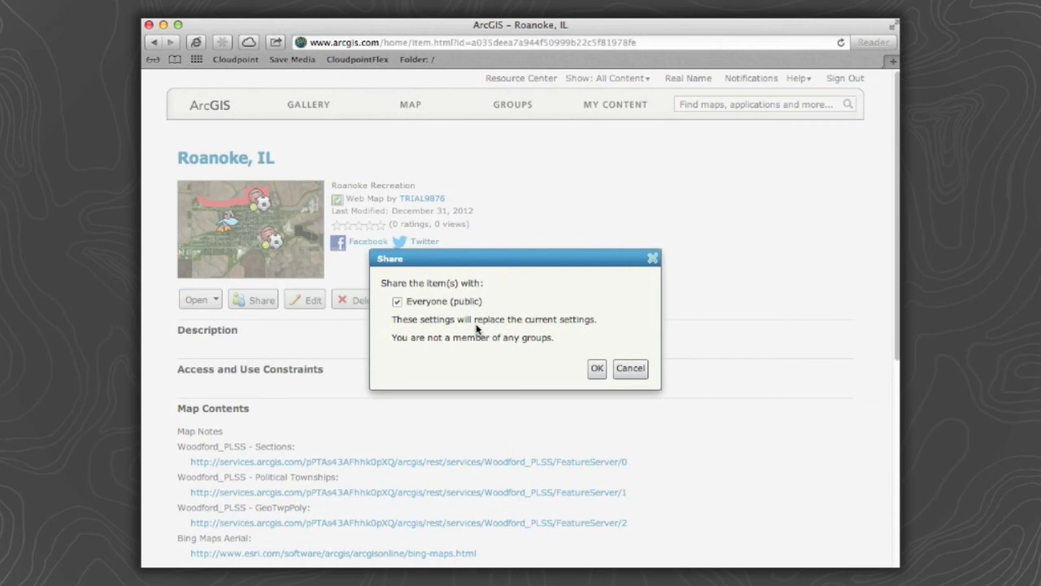
click(594, 368)
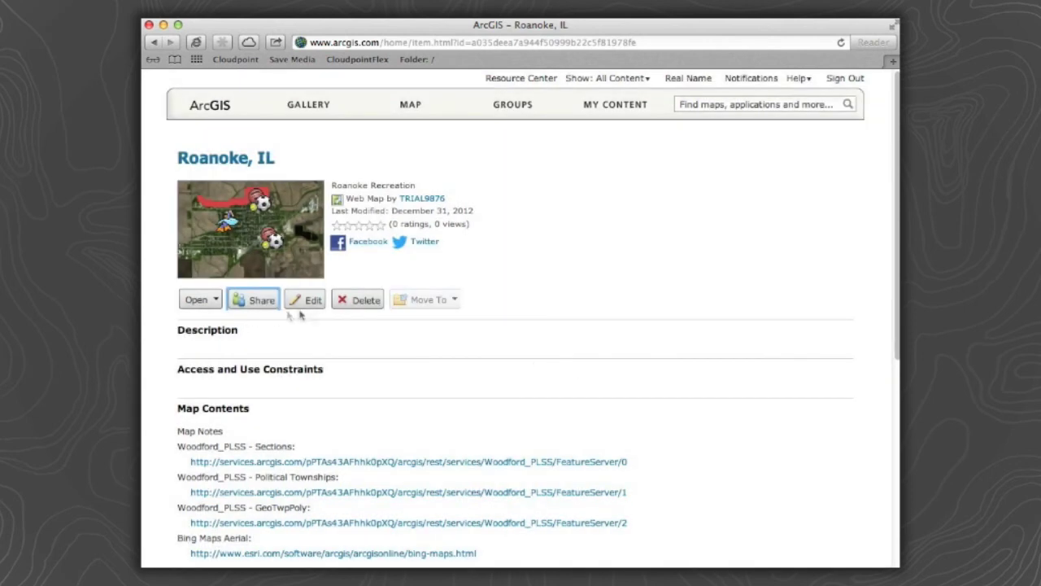
click(309, 105)
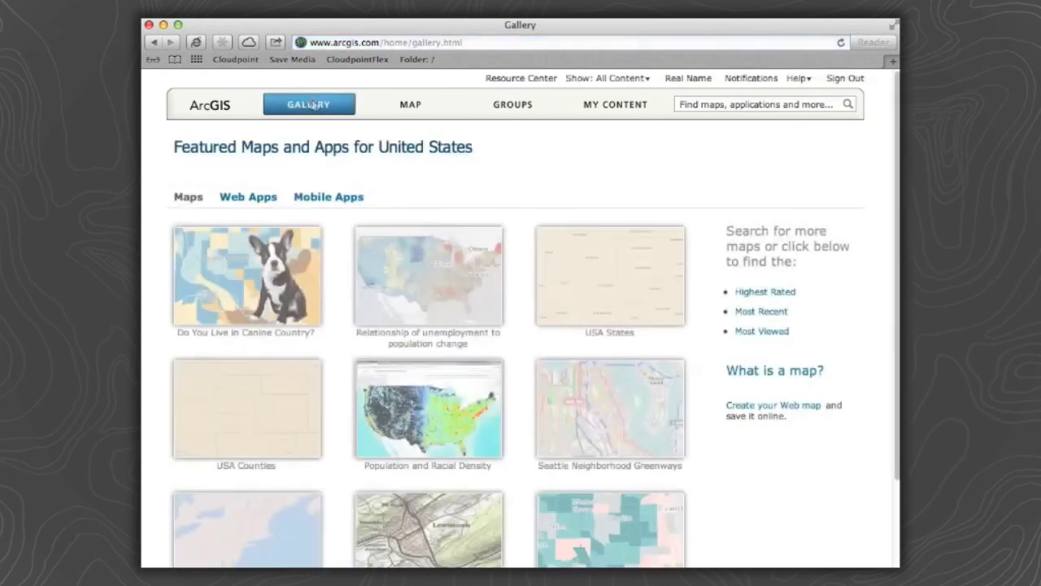
Search ArcGIS content for 'roanoke' and open the Roanoke, IL map's item page from the results.
click(721, 104)
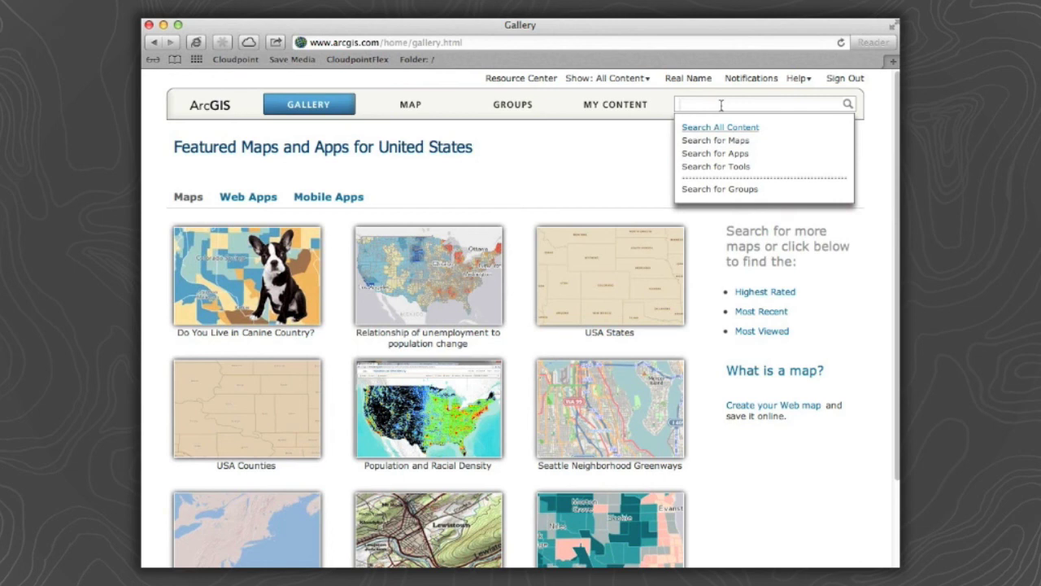
text(roanoke)
key(Return)
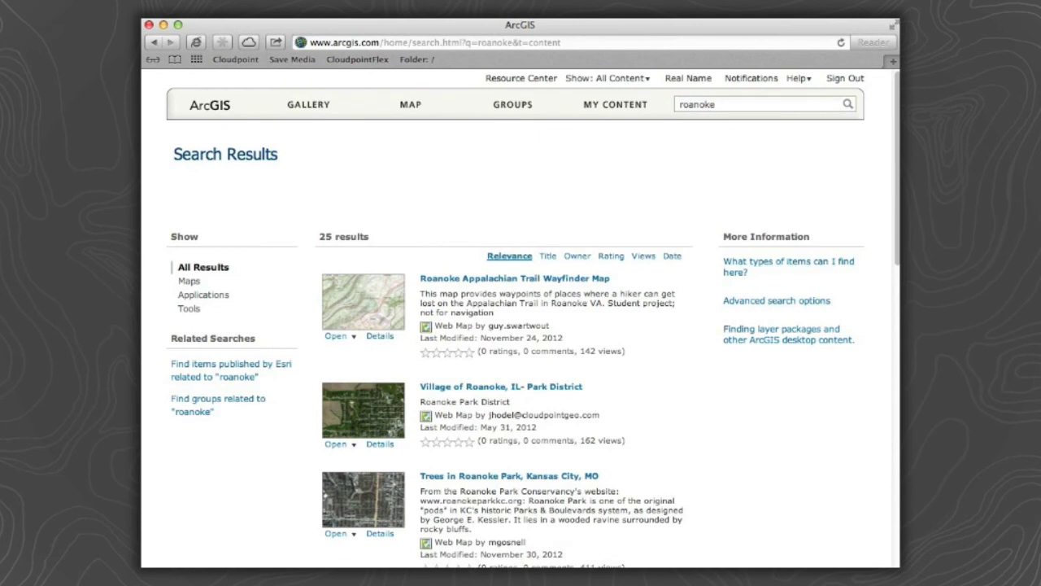
scroll(398, 419, down, 10)
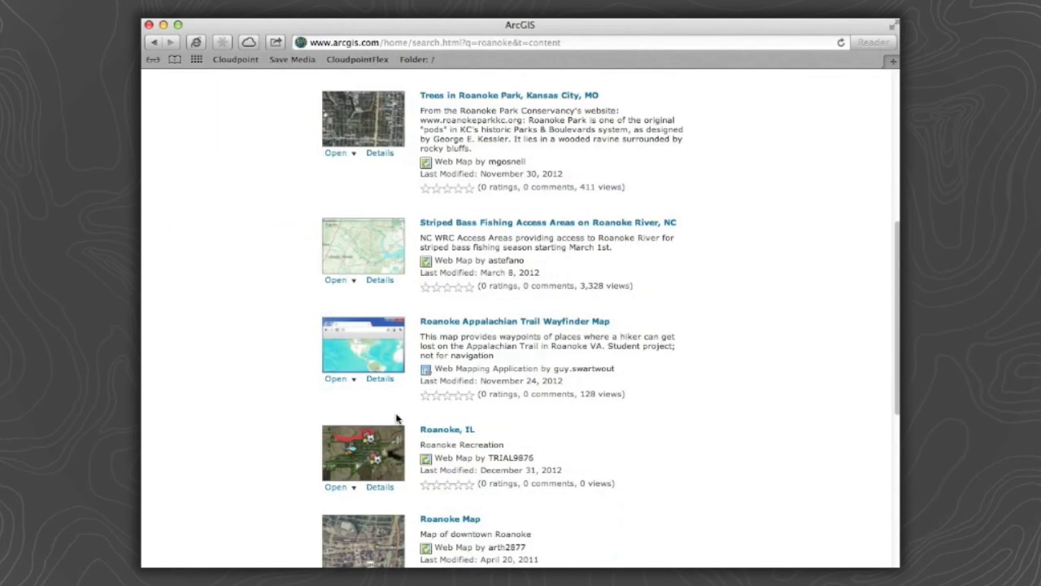
scroll(397, 419, down, 2)
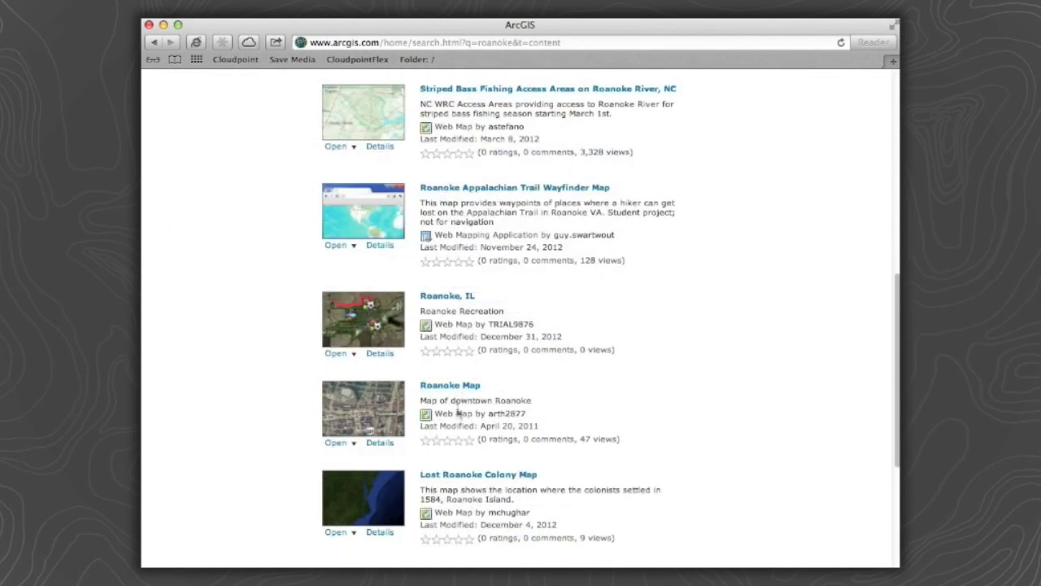
click(442, 298)
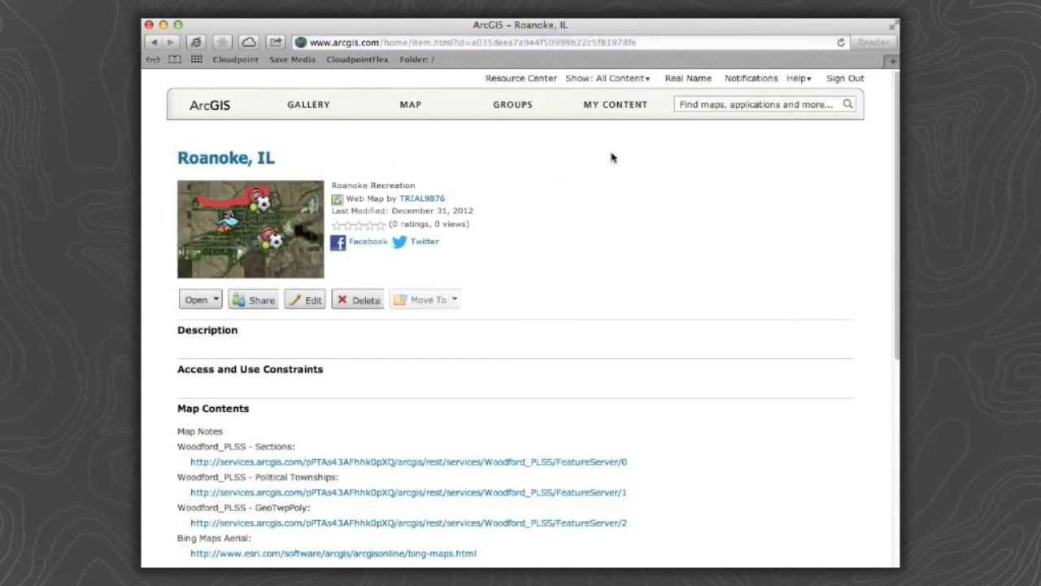